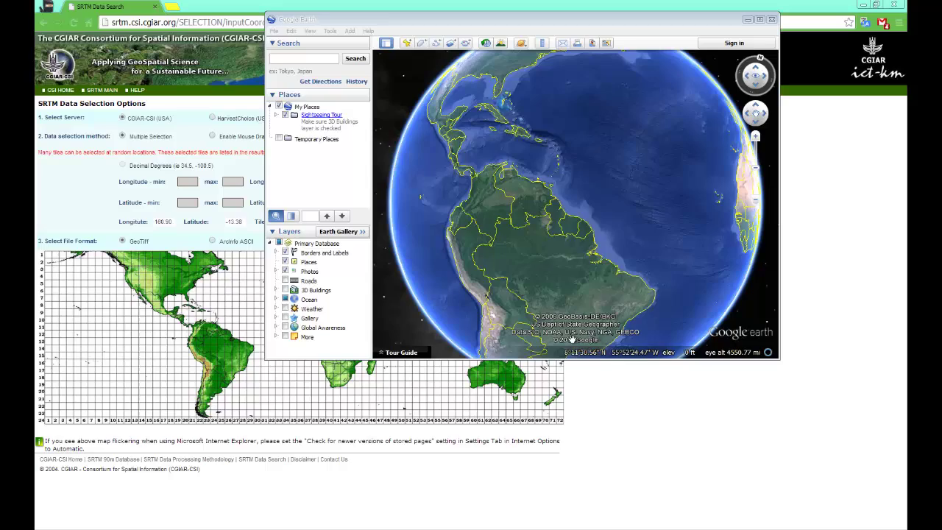
Step: Examine North America, the Caribbean and South America on the globe at different distances
{"action": "left_click_drag", "start_coordinate": [481, 193], "coordinate": [548, 331]}
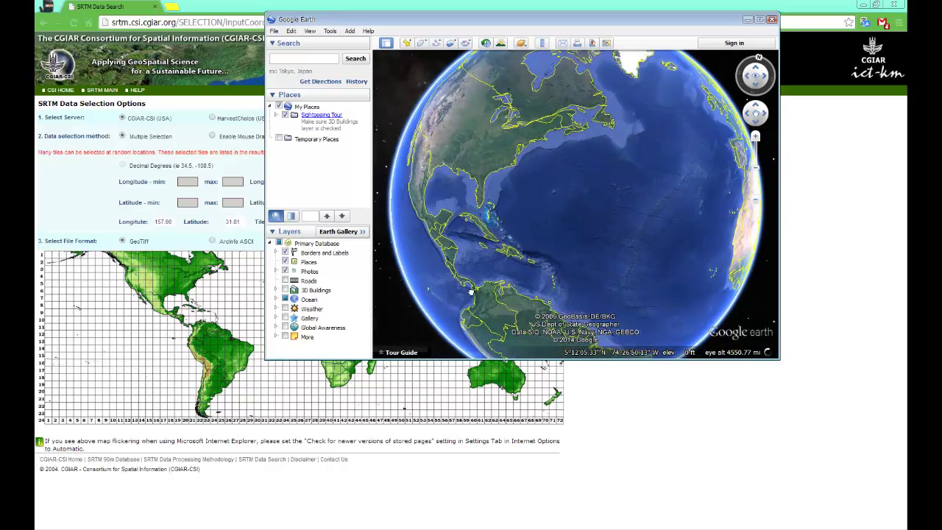
{"action": "left_click_drag", "start_coordinate": [502, 240], "coordinate": [484, 267]}
{"action": "double_click", "coordinate": [515, 269]}
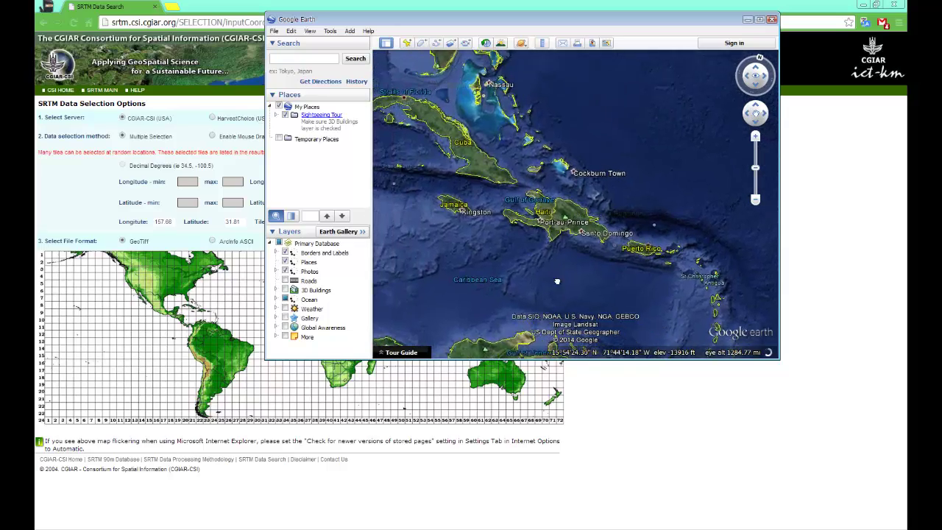
{"action": "left_click_drag", "start_coordinate": [556, 281], "coordinate": [421, 128]}
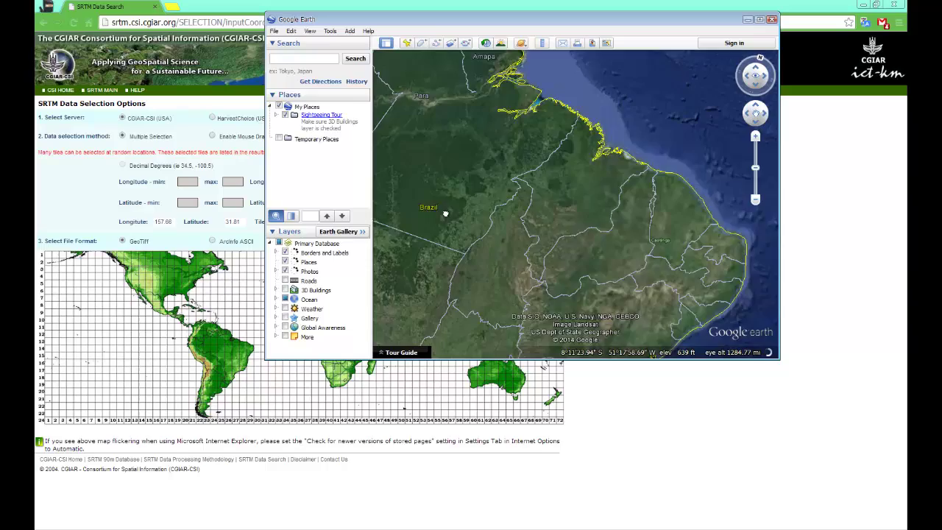
{"action": "left_click_drag", "start_coordinate": [573, 169], "coordinate": [630, 87]}
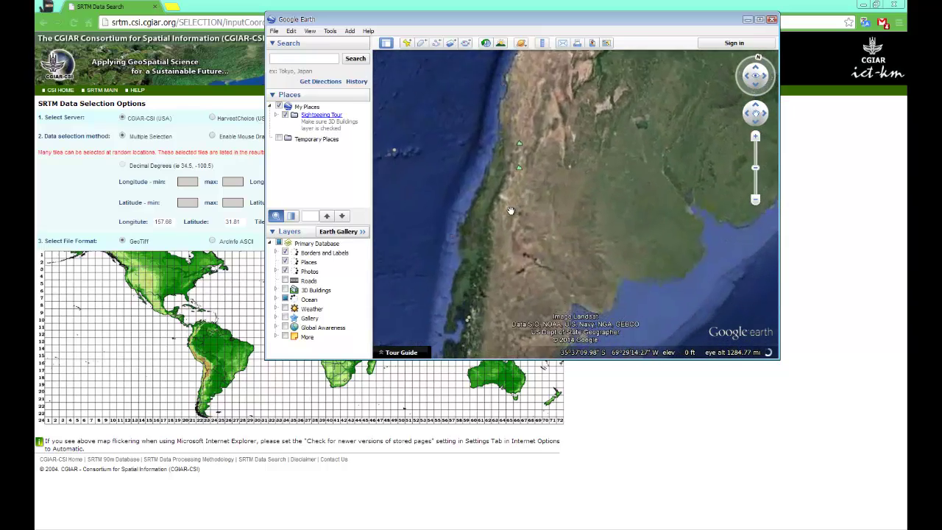
{"action": "scroll", "coordinate": [511, 210], "scroll_direction": "down", "scroll_amount": 3}
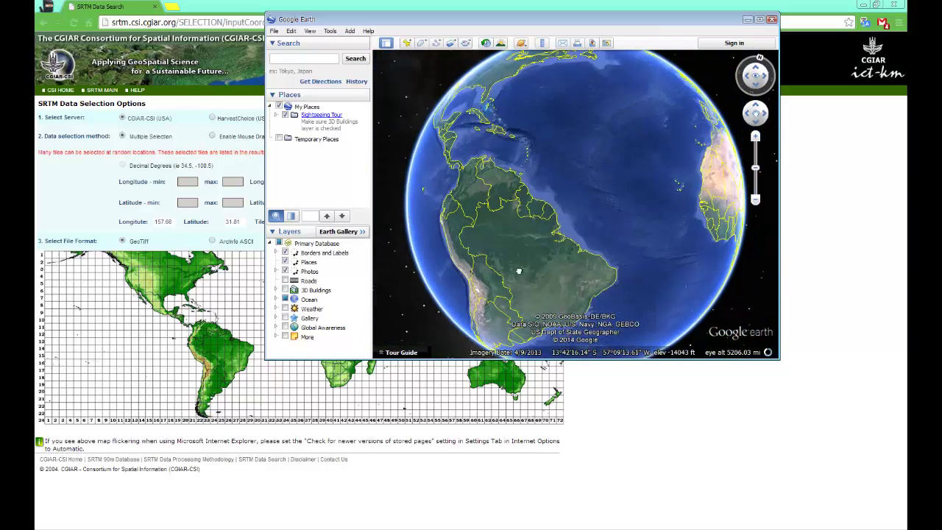
Step: Examine the island south of the Virgin Islands up close and the surrounding eastern Caribbean waters
{"action": "left_click_drag", "start_coordinate": [548, 232], "coordinate": [550, 245]}
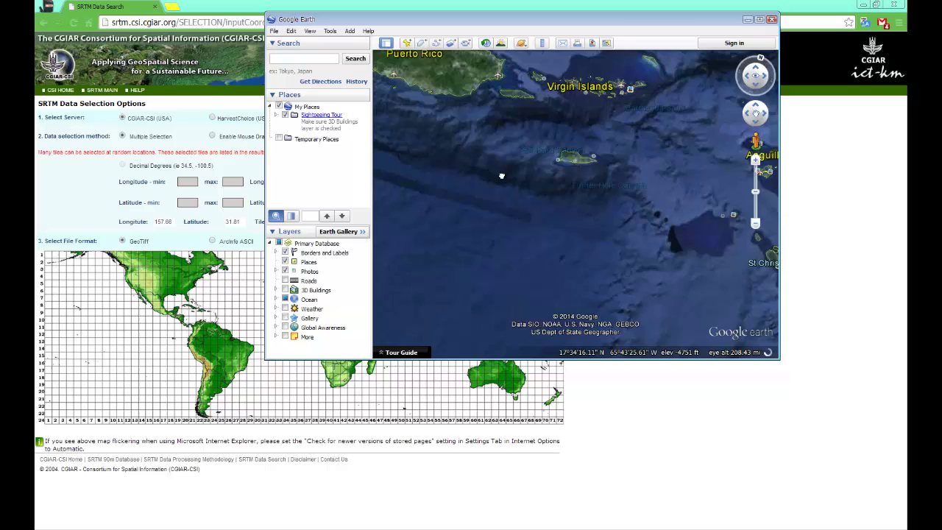
{"action": "left_click_drag", "start_coordinate": [501, 176], "coordinate": [519, 196]}
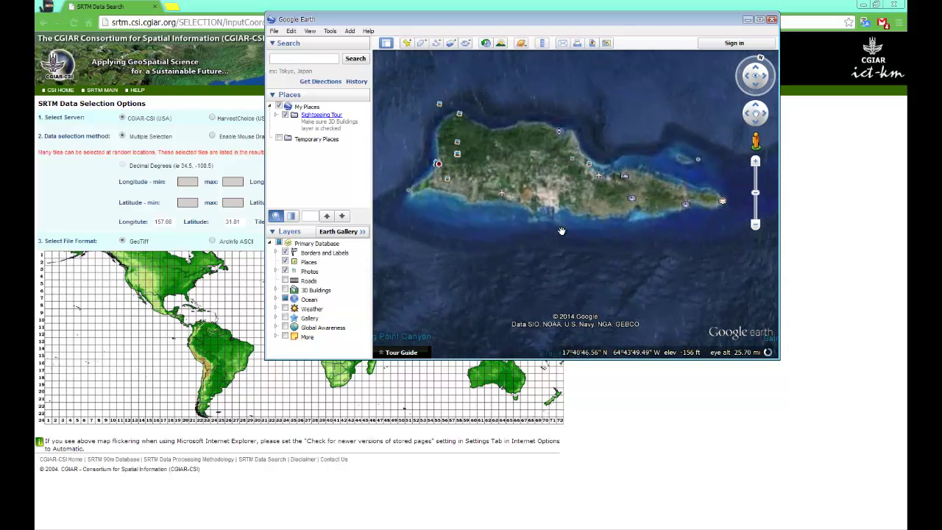
{"action": "scroll", "coordinate": [561, 231], "scroll_direction": "up", "scroll_amount": 1}
{"action": "scroll", "coordinate": [608, 233], "scroll_direction": "down", "scroll_amount": 2}
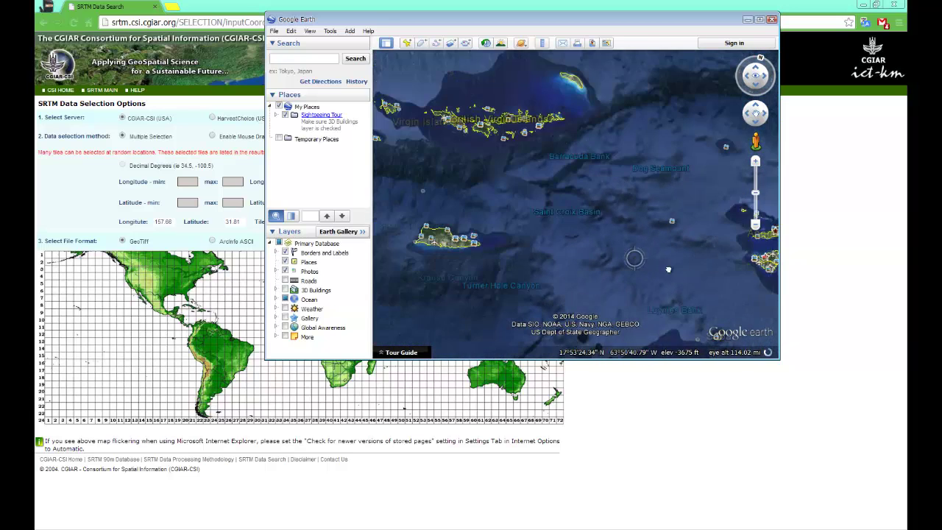
{"action": "left_click_drag", "start_coordinate": [721, 280], "coordinate": [517, 174]}
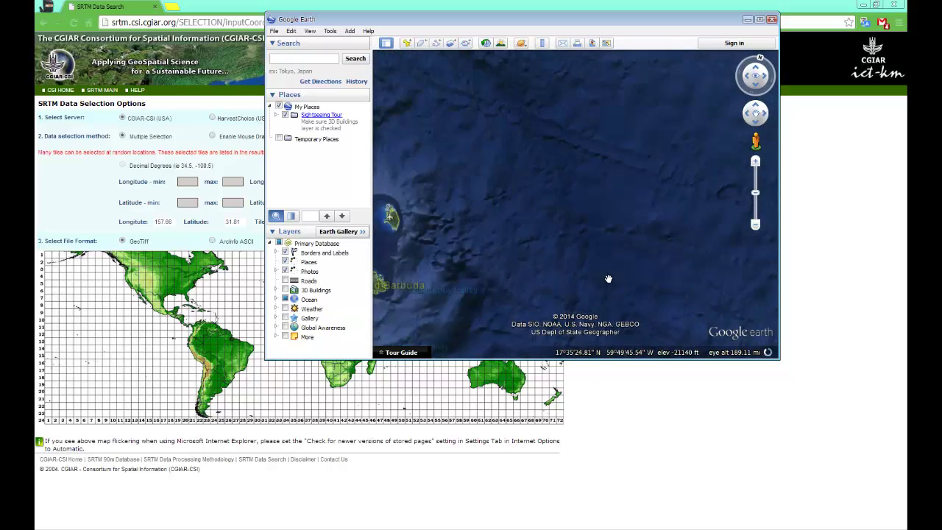
{"action": "left_click_drag", "start_coordinate": [608, 245], "coordinate": [471, 247]}
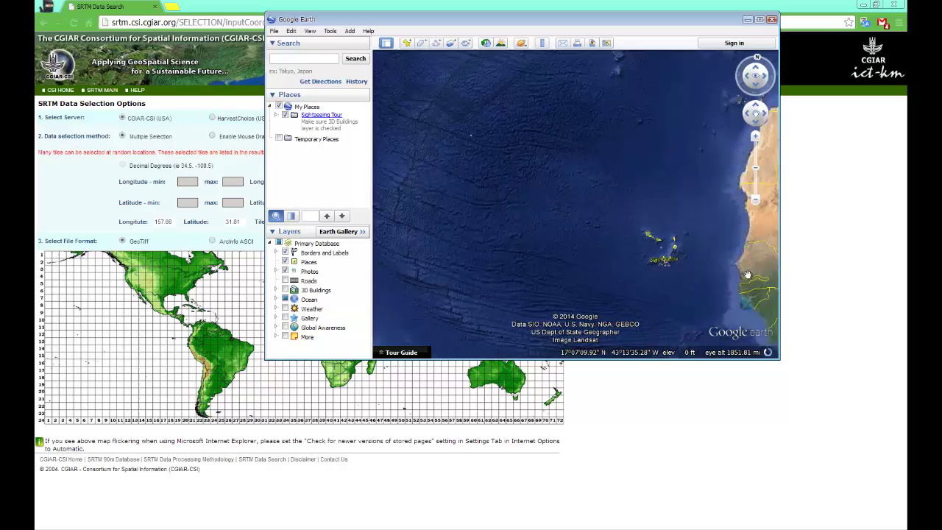
Step: Examine Africa on the globe from the Gulf of Guinea through southern Africa to the Horn of Africa
{"action": "left_click_drag", "start_coordinate": [653, 278], "coordinate": [576, 179]}
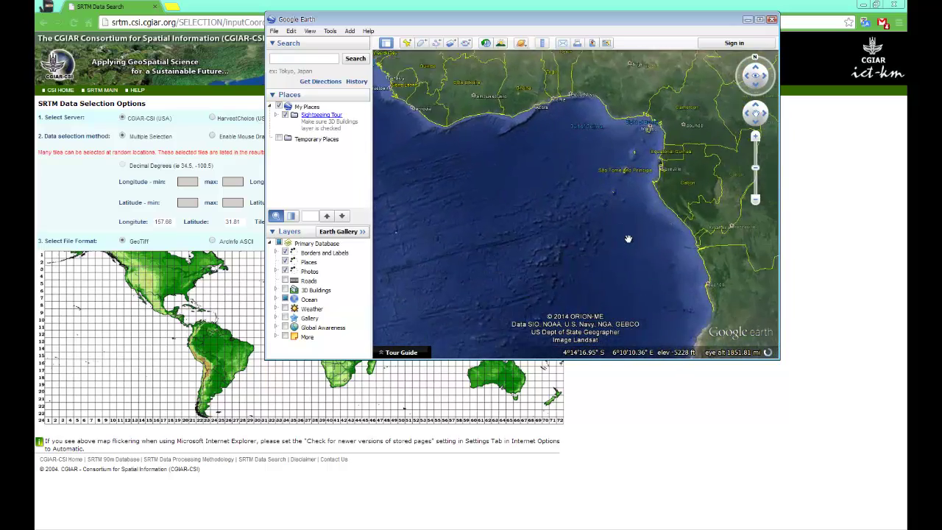
{"action": "scroll", "coordinate": [690, 261], "scroll_direction": "down", "scroll_amount": 3}
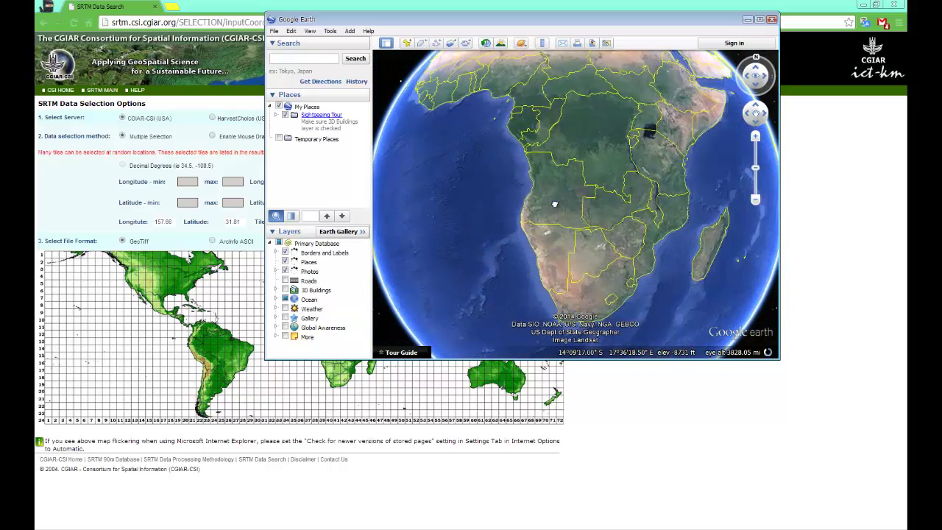
{"action": "scroll", "coordinate": [553, 219], "scroll_direction": "up", "scroll_amount": 2}
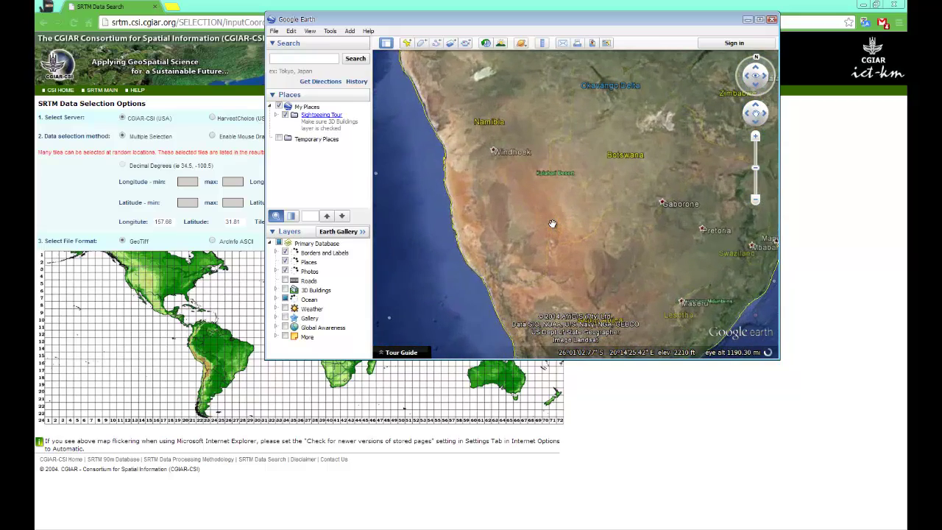
{"action": "scroll", "coordinate": [631, 213], "scroll_direction": "down", "scroll_amount": 2}
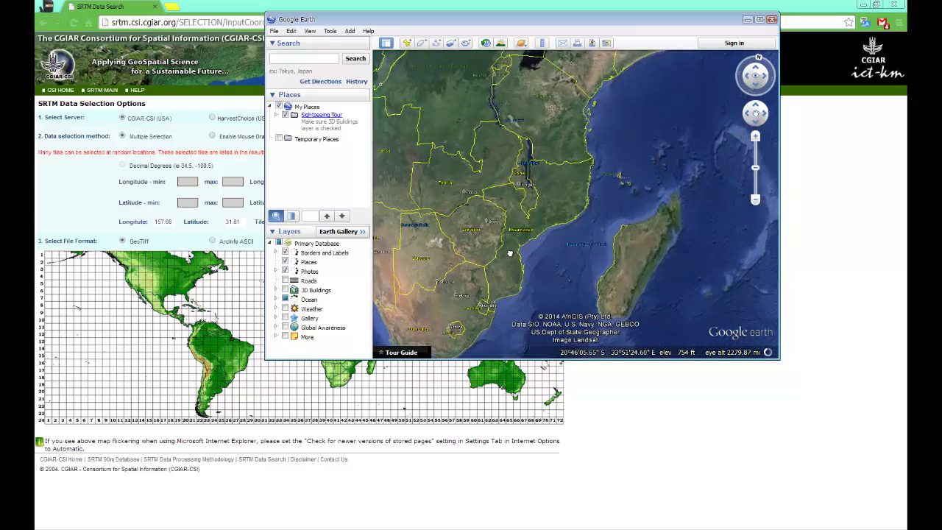
{"action": "left_click_drag", "start_coordinate": [548, 122], "coordinate": [529, 216]}
{"action": "left_click_drag", "start_coordinate": [514, 145], "coordinate": [572, 305]}
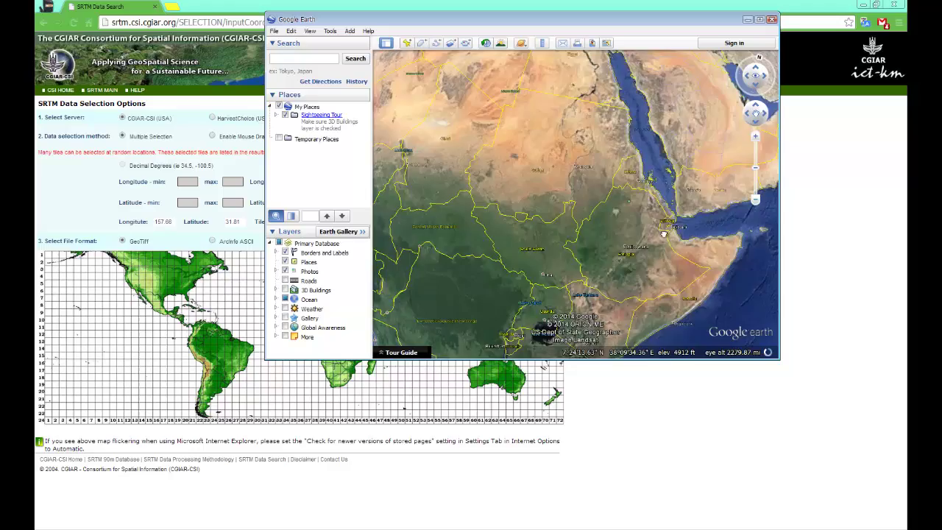
Step: Examine the Arabian Peninsula and Red Sea region on the globe, and close Google Earth to return to the SRTM page
{"action": "left_click_drag", "start_coordinate": [576, 239], "coordinate": [553, 197]}
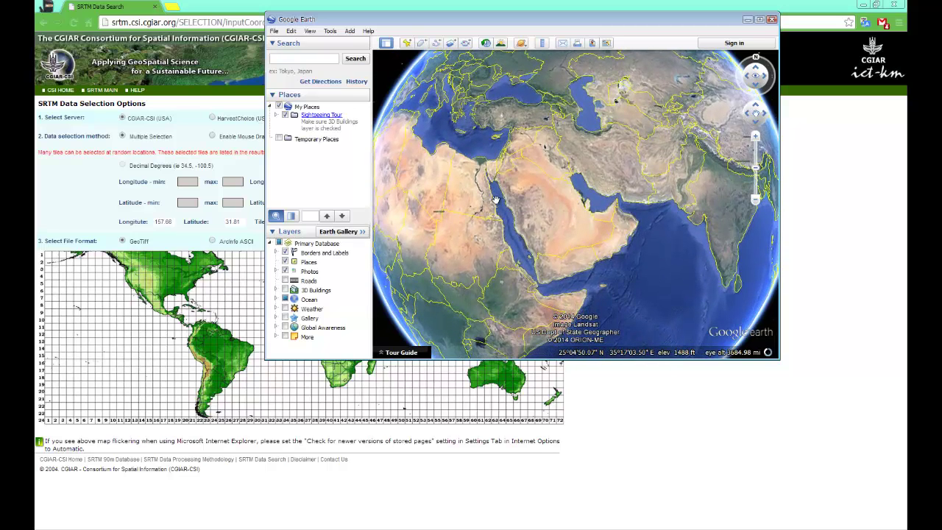
{"action": "scroll", "coordinate": [497, 200], "scroll_direction": "up", "scroll_amount": 2}
{"action": "scroll", "coordinate": [508, 208], "scroll_direction": "down", "scroll_amount": 1}
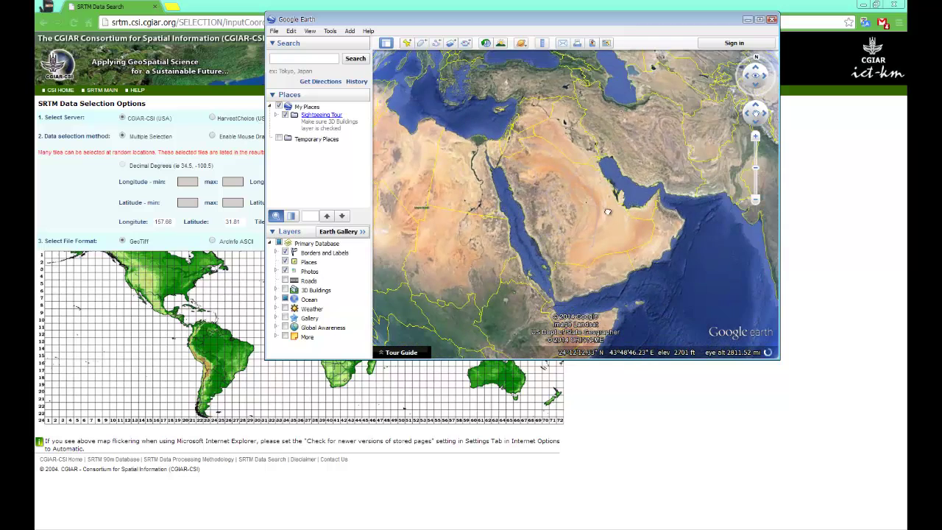
{"action": "left_click_drag", "start_coordinate": [608, 210], "coordinate": [555, 224]}
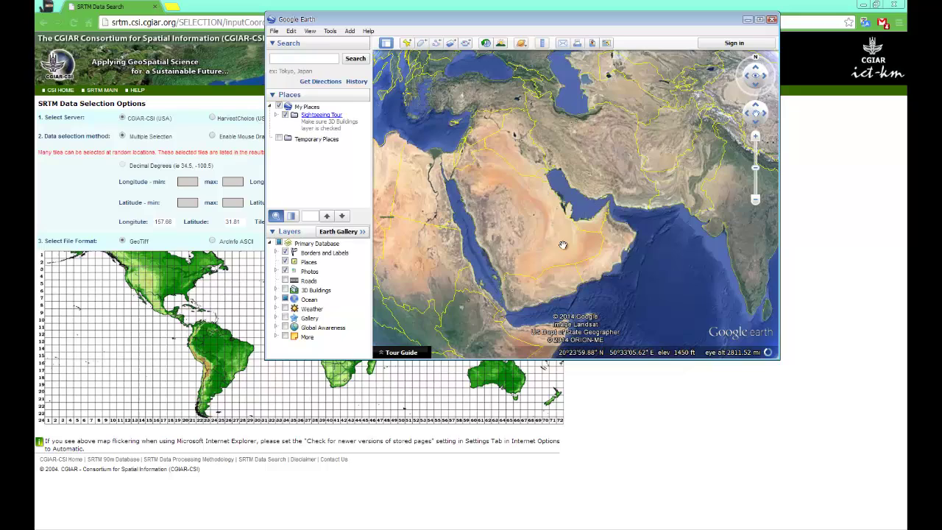
{"action": "left_click_drag", "start_coordinate": [515, 219], "coordinate": [592, 203]}
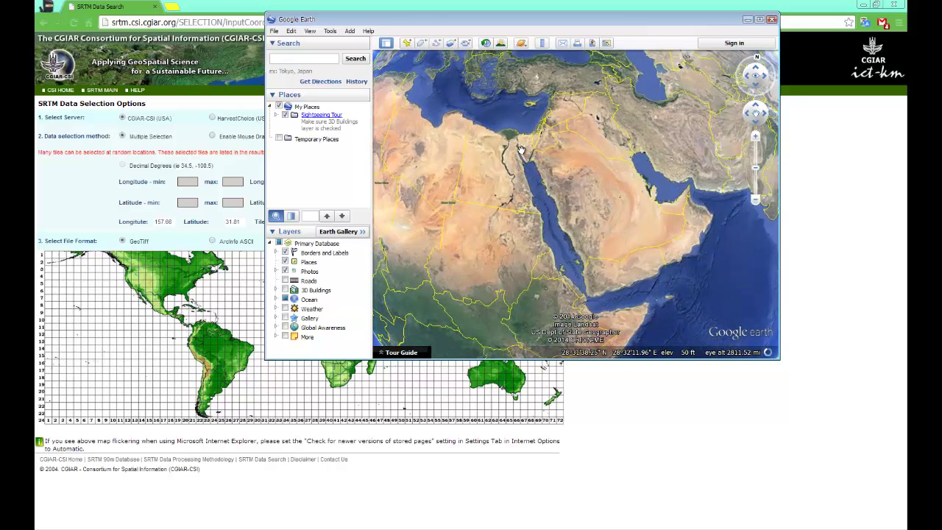
{"action": "left_click", "coordinate": [771, 21]}
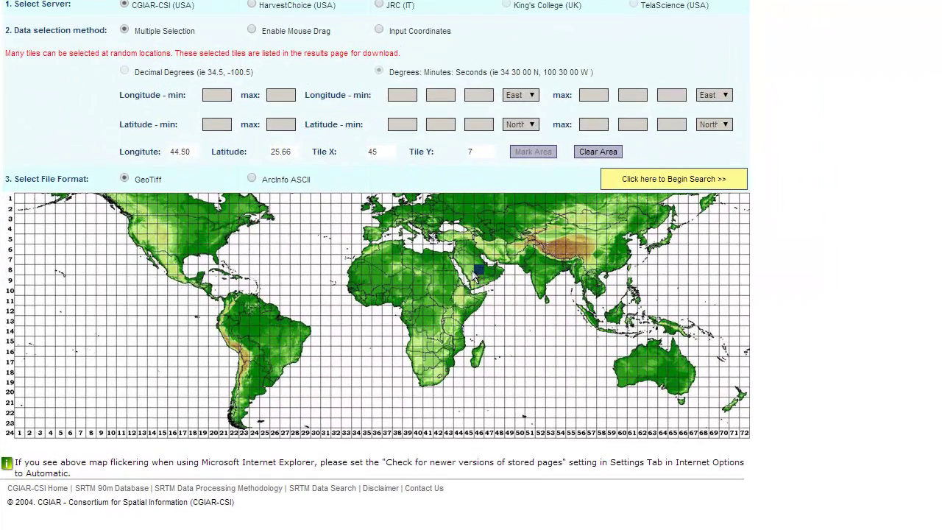
Step: Mark the Arabian Peninsula tiles X 45–47, Y 7–9 plus tile X 46, Y 6, and search for their GeoTiff data
{"action": "left_click", "coordinate": [473, 271]}
{"action": "left_click", "coordinate": [472, 274]}
{"action": "left_click", "coordinate": [486, 273]}
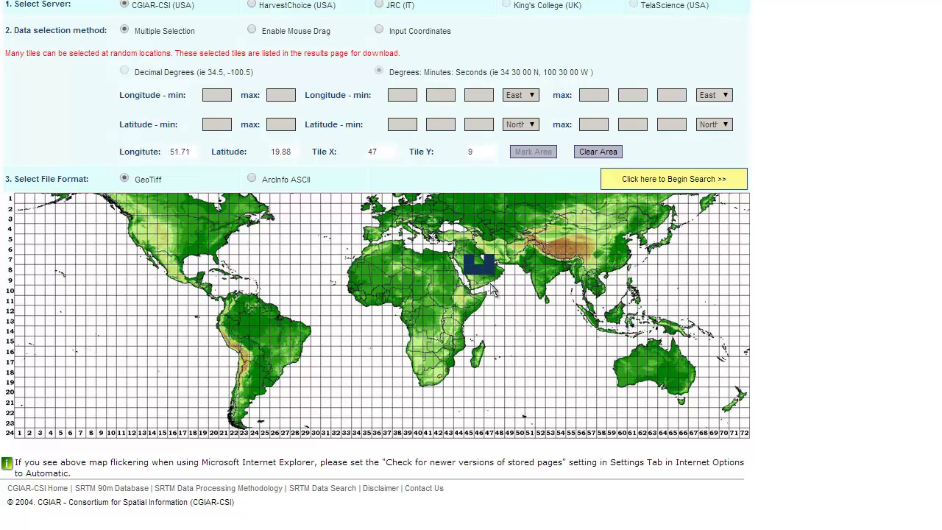
{"action": "left_click", "coordinate": [490, 283]}
{"action": "left_click", "coordinate": [478, 279]}
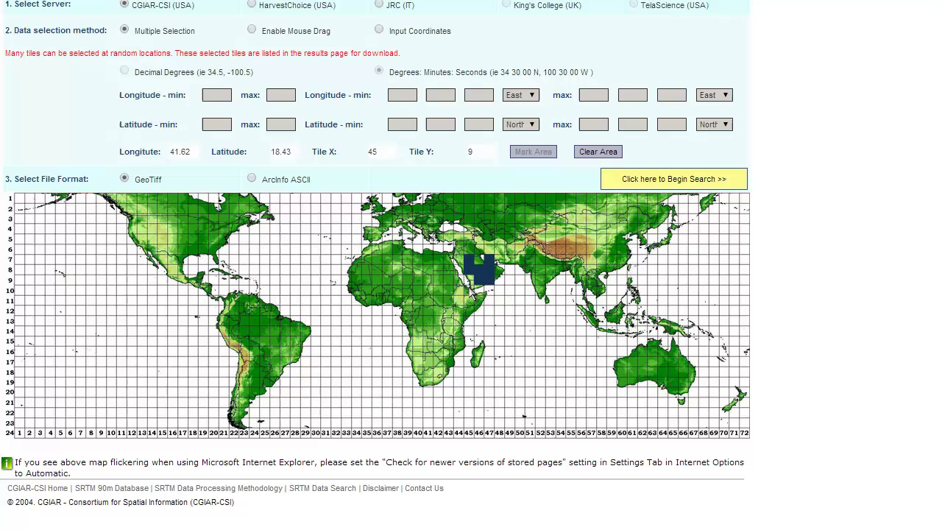
{"action": "left_click", "coordinate": [468, 280]}
{"action": "left_click", "coordinate": [478, 252]}
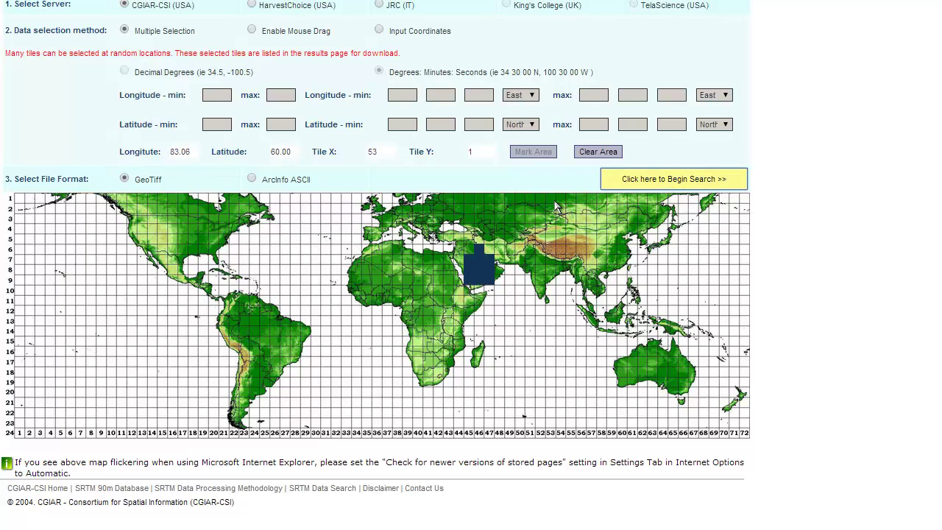
{"action": "left_click", "coordinate": [674, 179]}
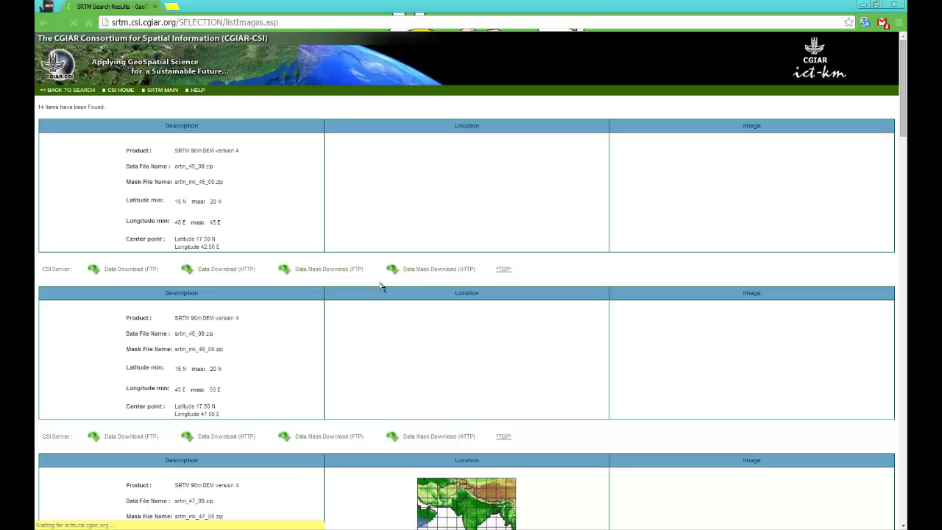
Step: Look through the SRTM search results, checking each tile's data file name, latitude and longitude range, location map and image
{"action": "scroll", "coordinate": [540, 331], "scroll_direction": "down", "scroll_amount": 3}
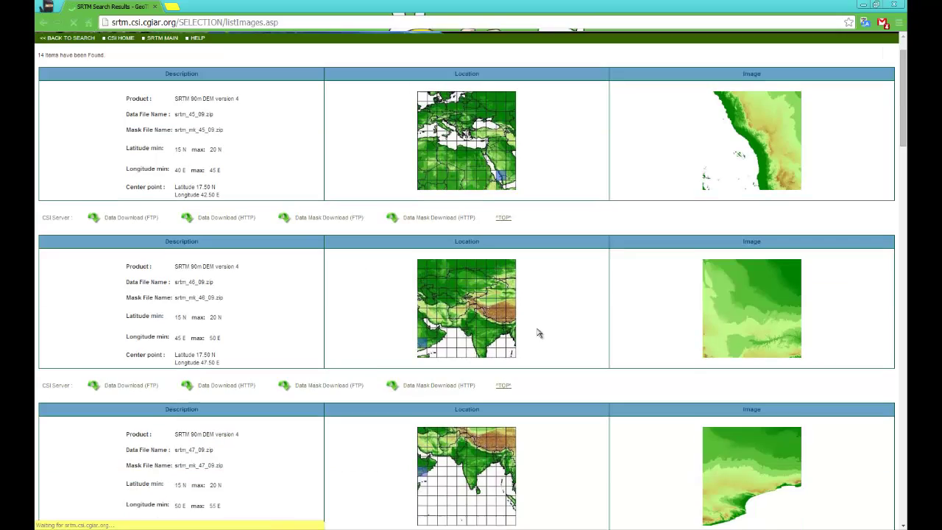
{"action": "scroll", "coordinate": [508, 328], "scroll_direction": "down", "scroll_amount": 10}
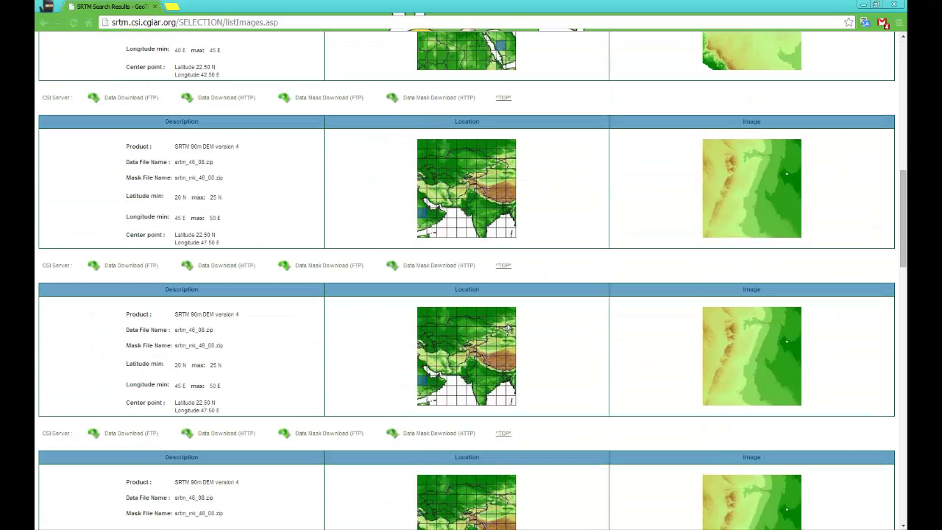
{"action": "scroll", "coordinate": [508, 328], "scroll_direction": "down", "scroll_amount": 15}
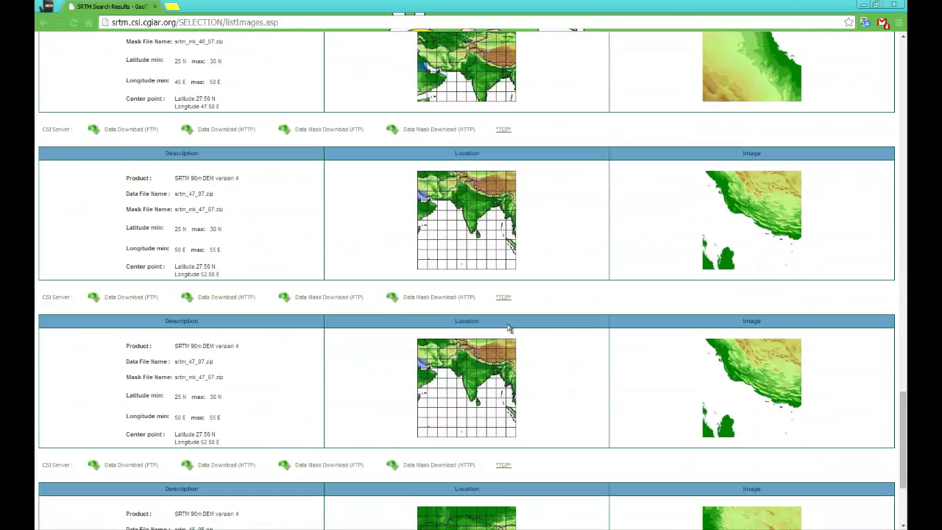
{"action": "scroll", "coordinate": [508, 328], "scroll_direction": "up", "scroll_amount": 12}
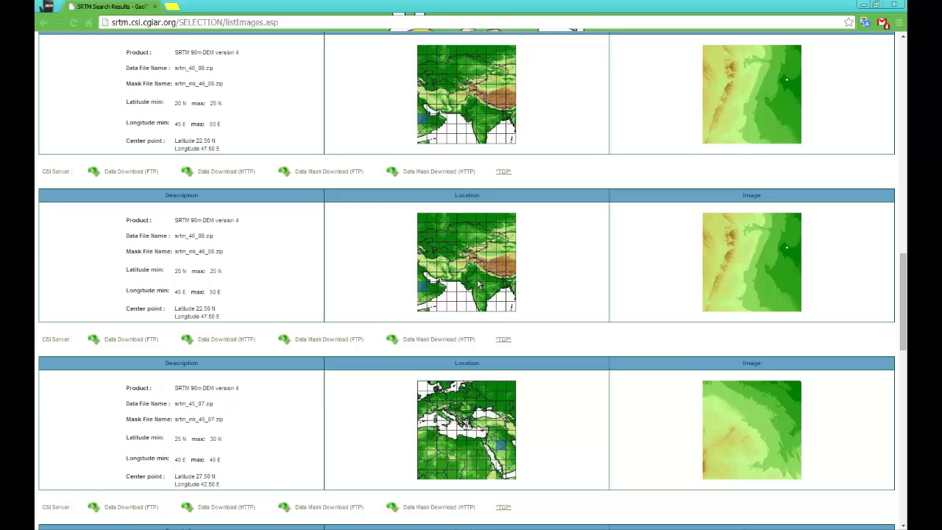
{"action": "scroll", "coordinate": [503, 315], "scroll_direction": "up", "scroll_amount": 8}
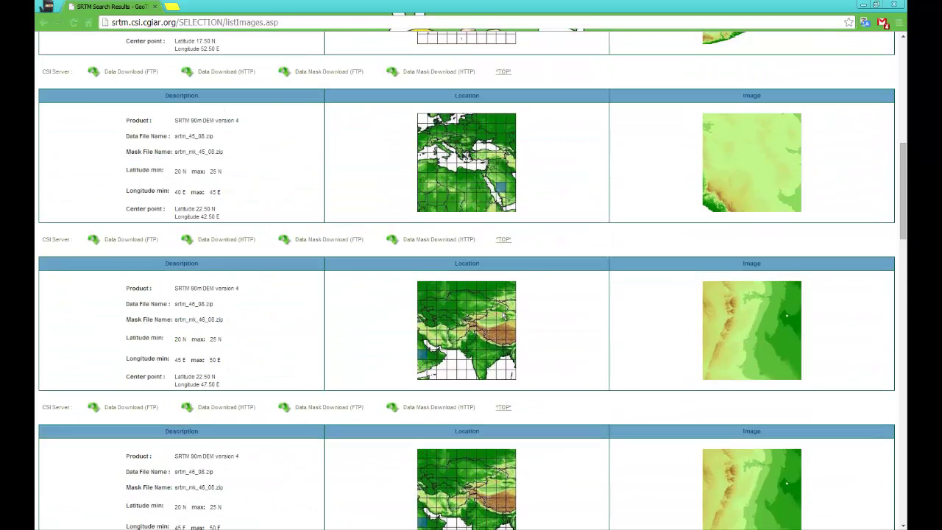
{"action": "scroll", "coordinate": [503, 315], "scroll_direction": "up", "scroll_amount": 10}
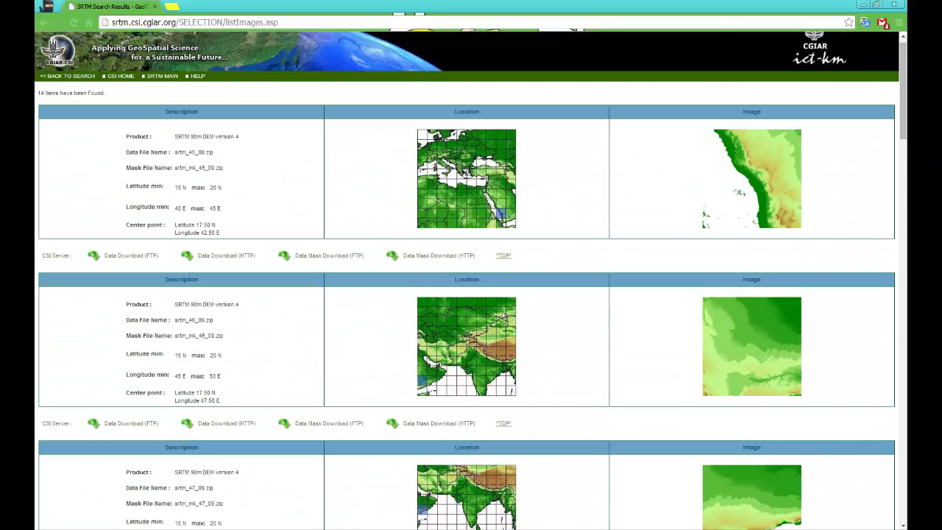
{"action": "scroll", "coordinate": [503, 315], "scroll_direction": "down", "scroll_amount": 10}
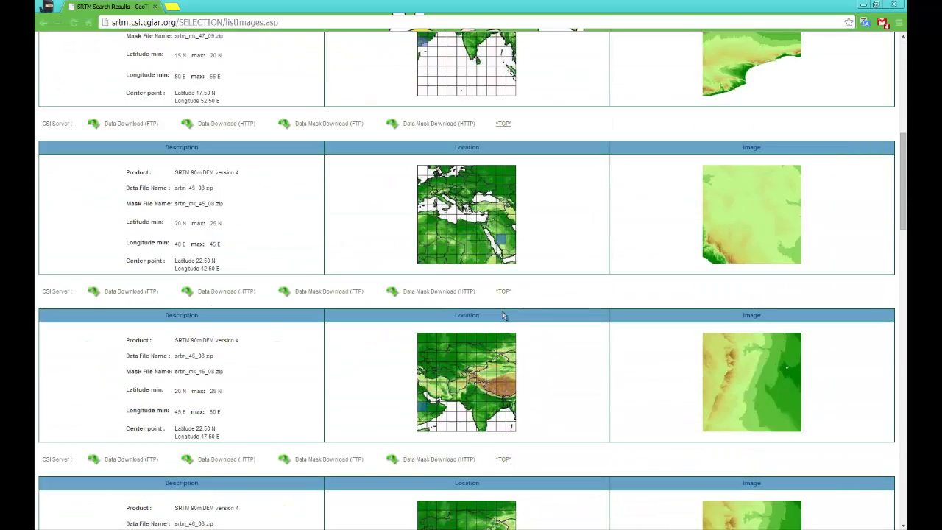
{"action": "scroll", "coordinate": [504, 315], "scroll_direction": "down", "scroll_amount": 10}
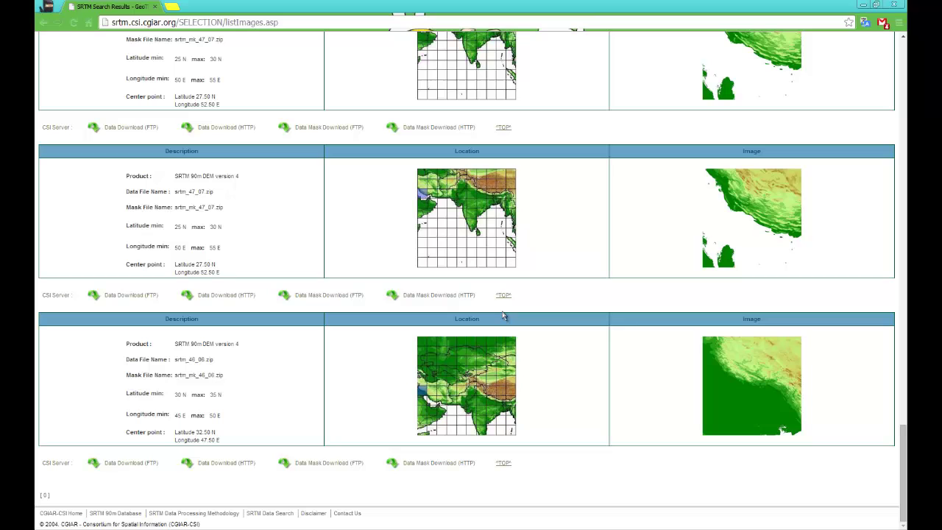
{"action": "scroll", "coordinate": [503, 315], "scroll_direction": "up", "scroll_amount": 1}
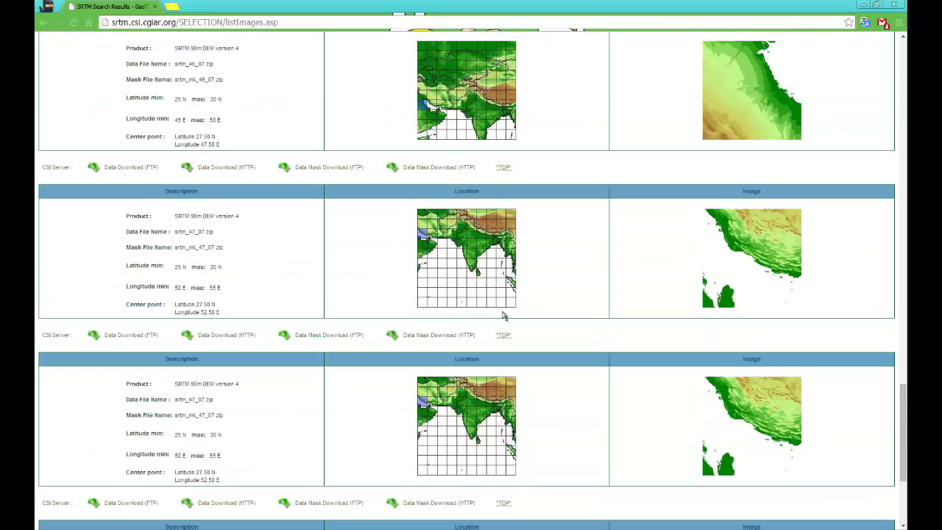
{"action": "scroll", "coordinate": [504, 315], "scroll_direction": "up", "scroll_amount": 10}
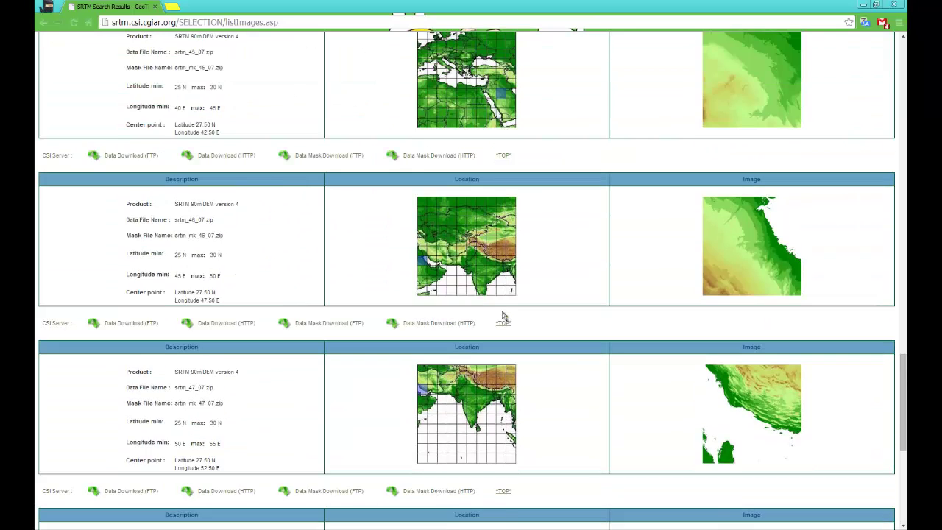
{"action": "scroll", "coordinate": [503, 315], "scroll_direction": "down", "scroll_amount": 4}
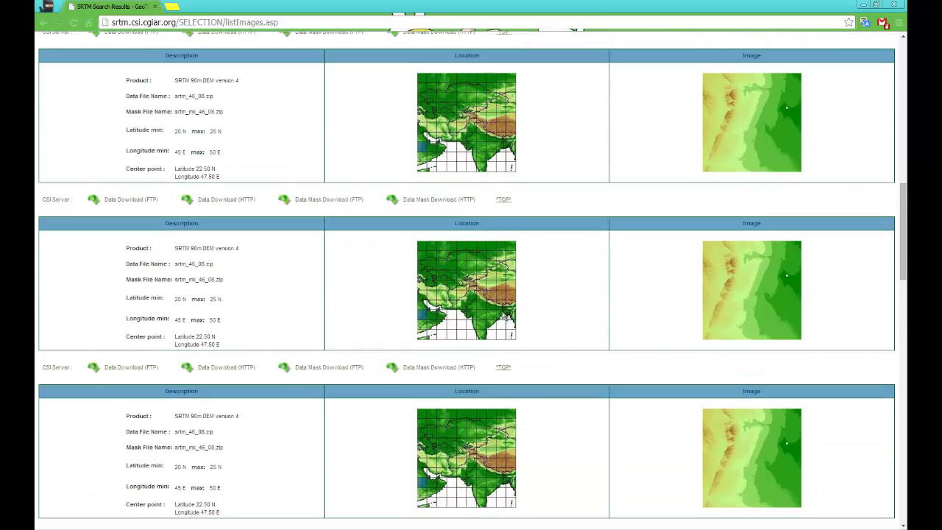
Step: Look through the remaining Arabian Peninsula search results and return to the SRTM tile selection map
{"action": "scroll", "coordinate": [503, 315], "scroll_direction": "down", "scroll_amount": 15}
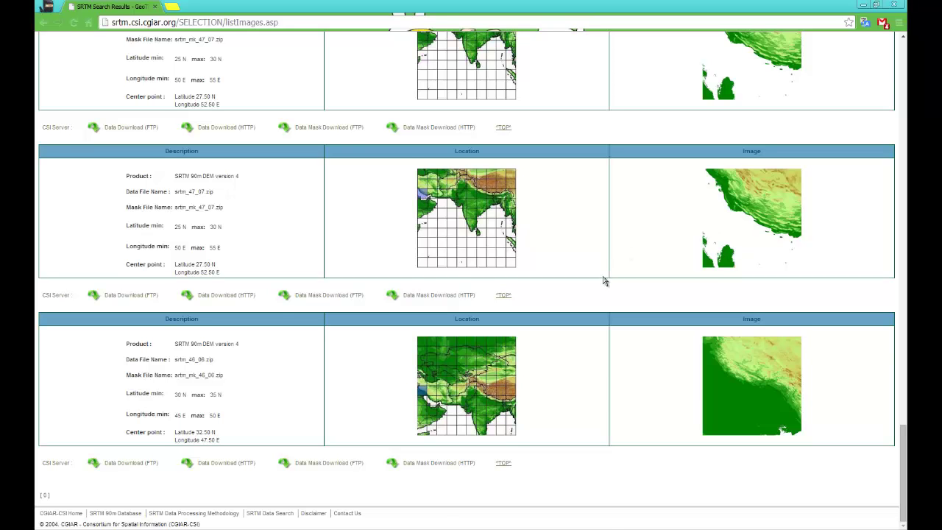
{"action": "scroll", "coordinate": [603, 280], "scroll_direction": "up", "scroll_amount": 15}
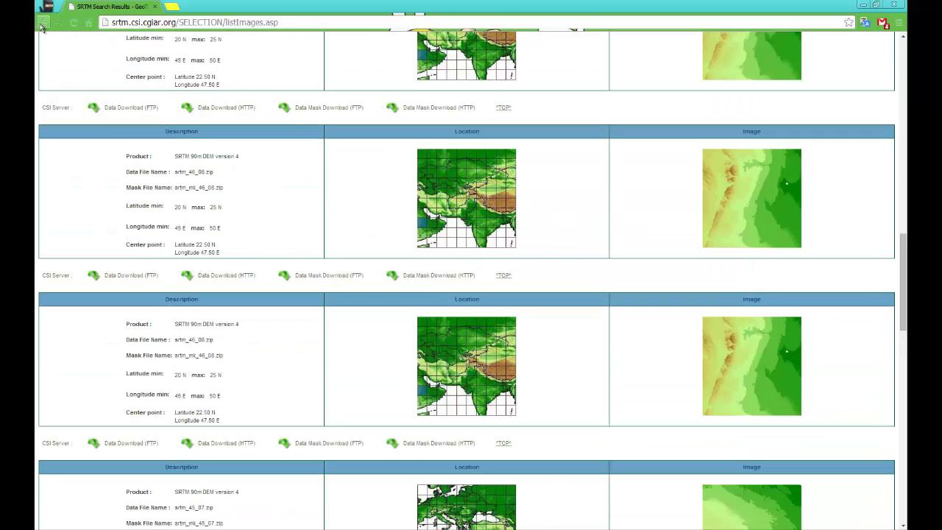
{"action": "left_click", "coordinate": [41, 22]}
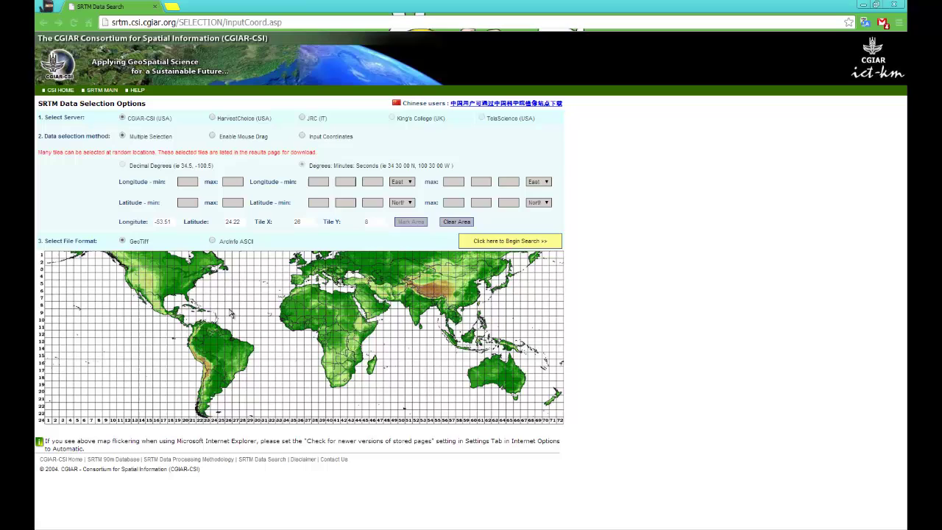
Step: Mark the tiles around New Zealand, including X 70–72, Y 20–22, and search for their GeoTiff data
{"action": "left_click", "coordinate": [555, 387]}
{"action": "left_click", "coordinate": [560, 383]}
{"action": "left_click", "coordinate": [560, 391]}
{"action": "left_click", "coordinate": [552, 391]}
{"action": "left_click", "coordinate": [546, 398]}
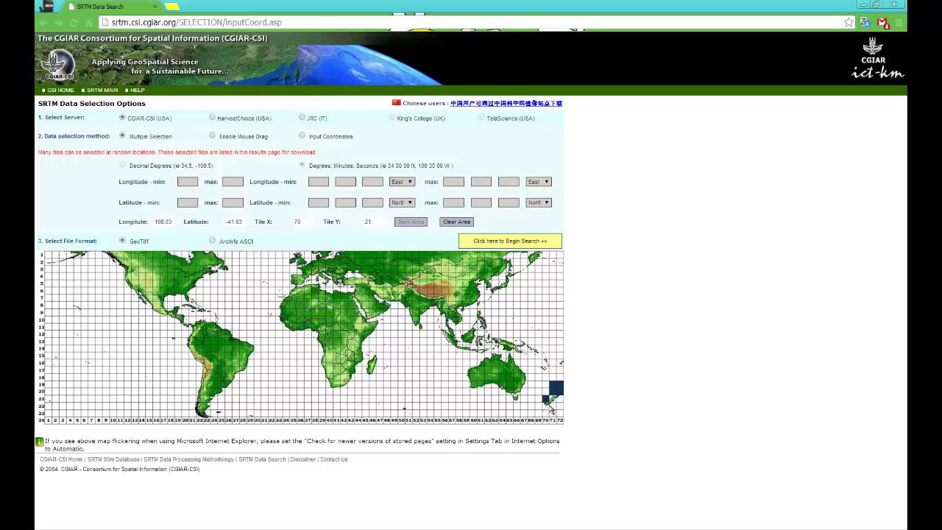
{"action": "left_click", "coordinate": [554, 401]}
{"action": "left_click", "coordinate": [546, 406]}
{"action": "left_click", "coordinate": [560, 407]}
{"action": "left_click", "coordinate": [554, 406]}
{"action": "left_click", "coordinate": [560, 399]}
{"action": "left_click", "coordinate": [506, 241]}
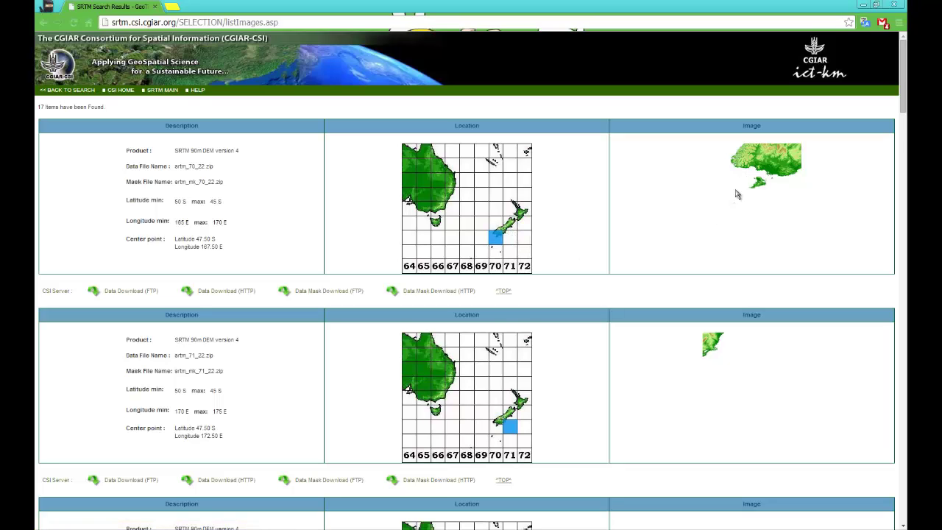
Step: Look through the New Zealand search results down to the last entry, checking each tile's location map and terrain image
{"action": "scroll", "coordinate": [640, 283], "scroll_direction": "down", "scroll_amount": 3}
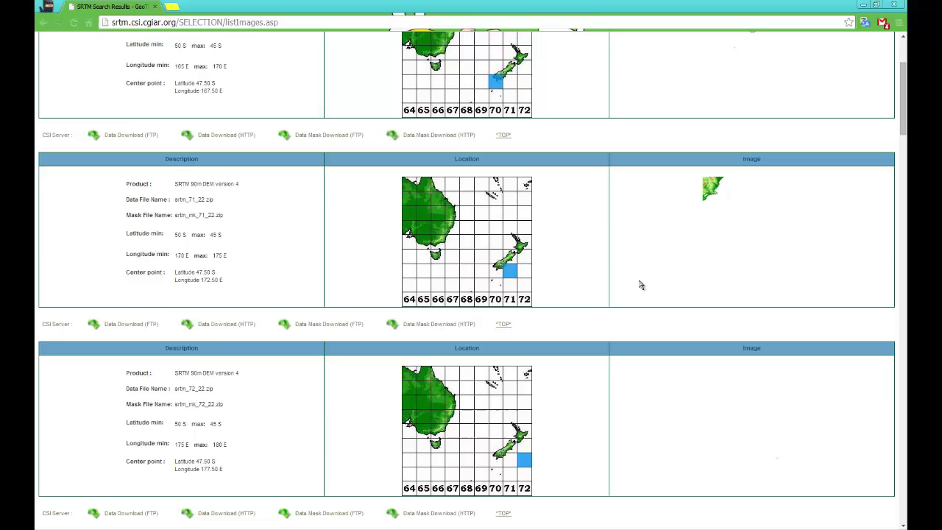
{"action": "scroll", "coordinate": [641, 285], "scroll_direction": "up", "scroll_amount": 3}
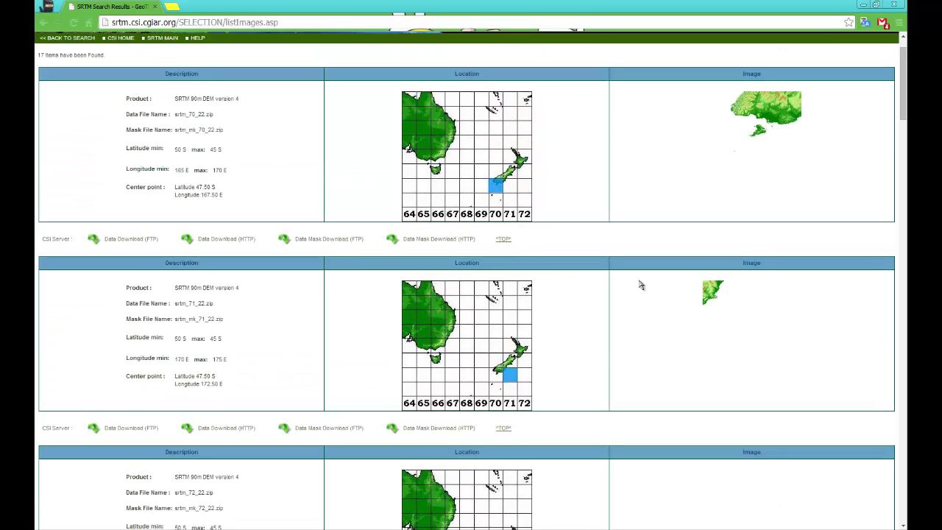
{"action": "scroll", "coordinate": [640, 285], "scroll_direction": "down", "scroll_amount": 15}
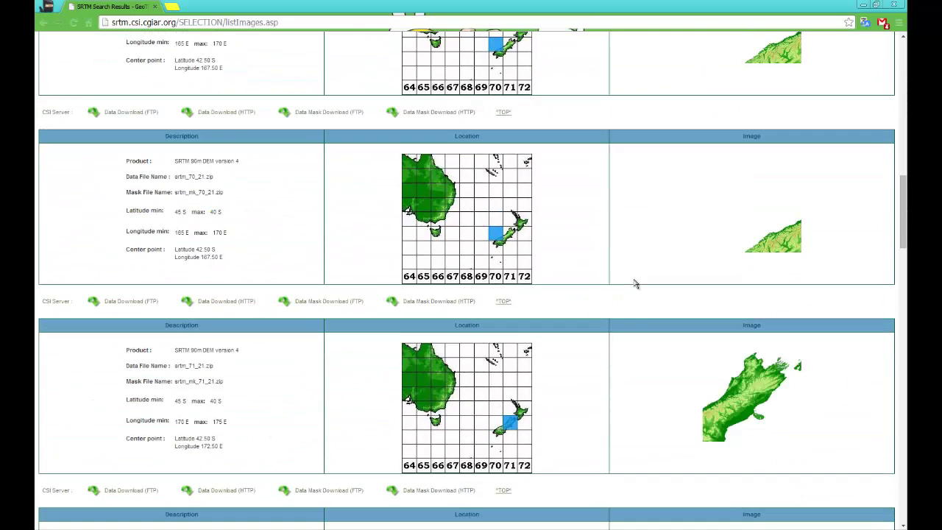
{"action": "scroll", "coordinate": [635, 284], "scroll_direction": "down", "scroll_amount": 15}
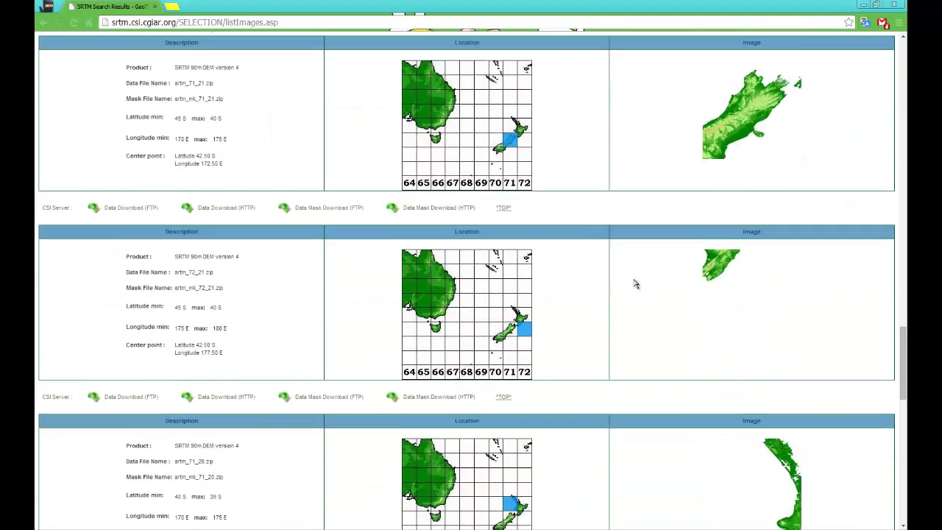
{"action": "scroll", "coordinate": [636, 284], "scroll_direction": "down", "scroll_amount": 6}
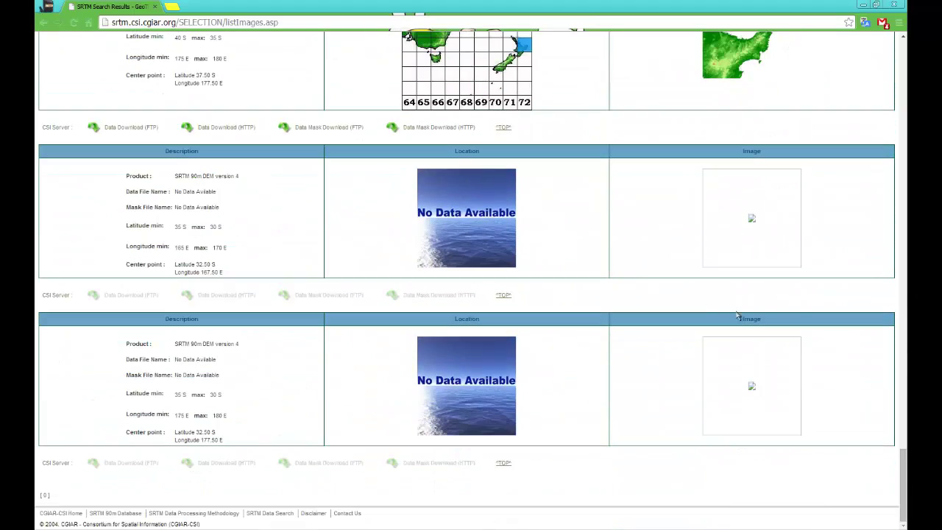
Step: Go back to the first result and download its srtm_70_22.zip data file over FTP
{"action": "left_click_drag", "start_coordinate": [902, 482], "coordinate": [903, 48]}
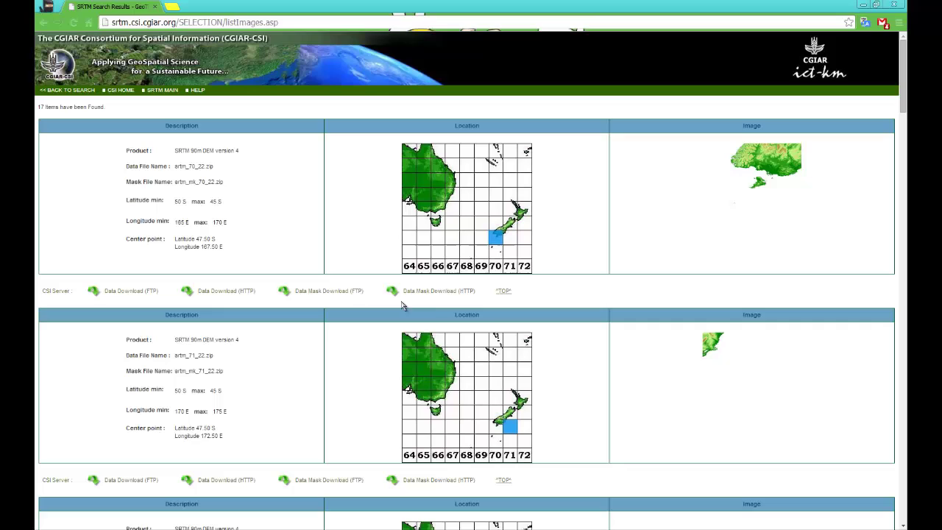
{"action": "left_click", "coordinate": [101, 295]}
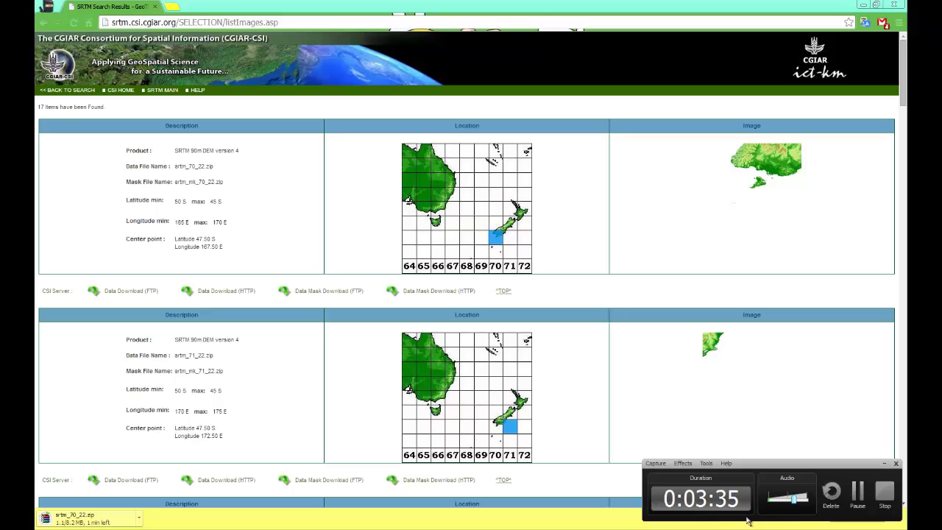
{"action": "left_click", "coordinate": [857, 505]}
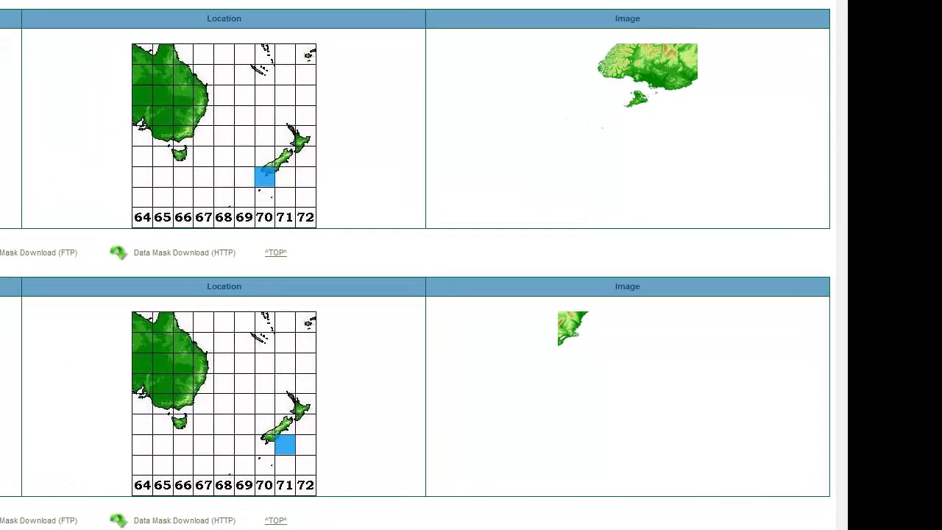
Step: Check the downloaded srtm_70_22.zip archive in the Downloads folder, and return to the search results page
{"action": "scroll", "coordinate": [415, 265], "scroll_direction": "down", "scroll_amount": 2}
{"action": "scroll", "coordinate": [415, 265], "scroll_direction": "up", "scroll_amount": 2}
{"action": "key", "text": "alt+Tab"}
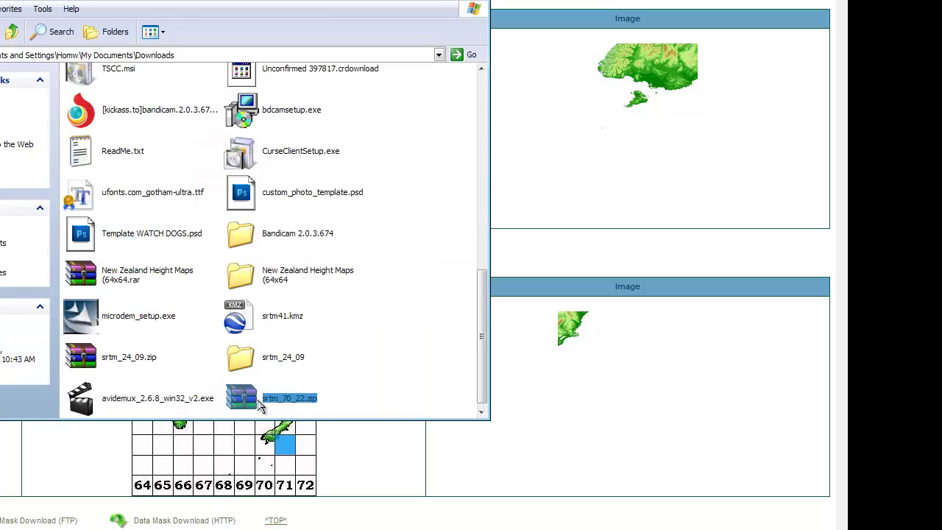
{"action": "left_click", "coordinate": [248, 405]}
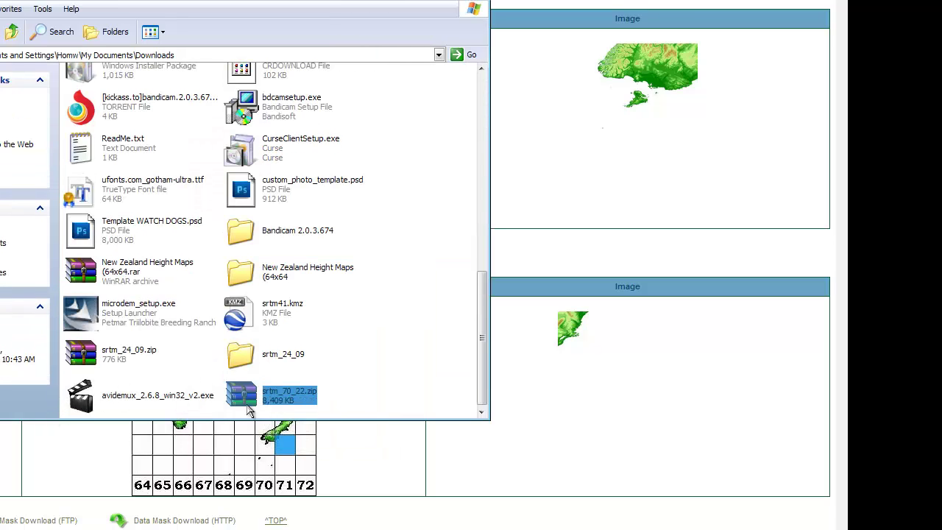
{"action": "left_click", "coordinate": [582, 432]}
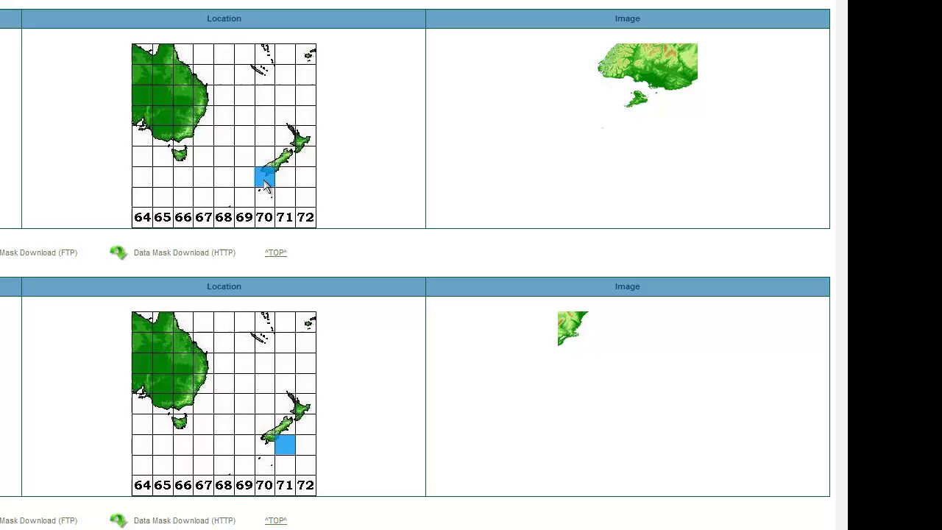
Step: Compare the highlighted New Zealand grid squares and terrain images of the tiles in columns 70 to 72
{"action": "scroll", "coordinate": [291, 280], "scroll_direction": "down", "scroll_amount": 2}
{"action": "scroll", "coordinate": [291, 281], "scroll_direction": "down", "scroll_amount": 4}
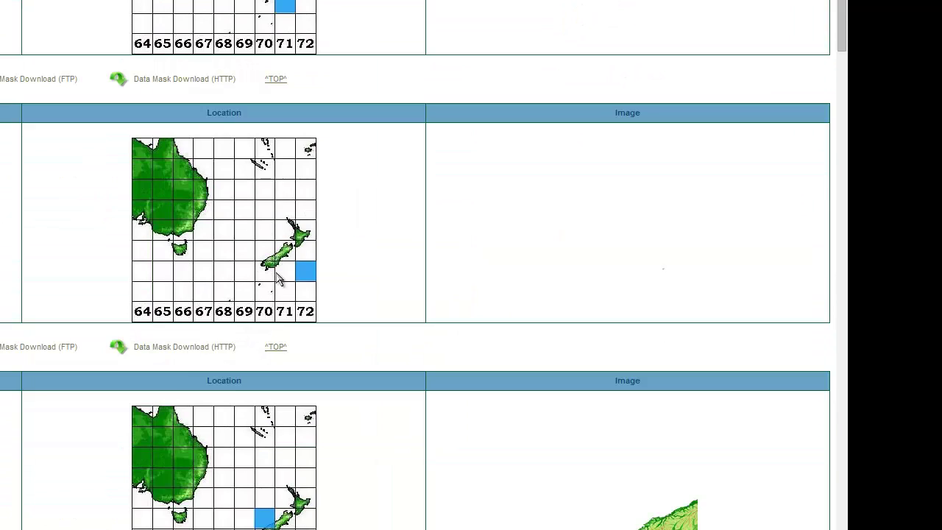
{"action": "scroll", "coordinate": [294, 298], "scroll_direction": "down", "scroll_amount": 1}
{"action": "scroll", "coordinate": [294, 157], "scroll_direction": "up", "scroll_amount": 2}
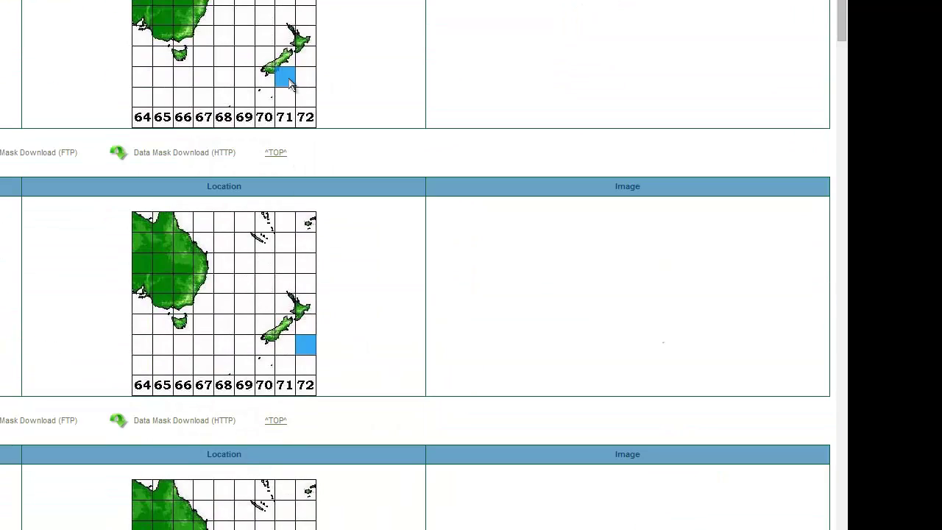
{"action": "scroll", "coordinate": [324, 294], "scroll_direction": "up", "scroll_amount": 3}
{"action": "scroll", "coordinate": [330, 349], "scroll_direction": "down", "scroll_amount": 2}
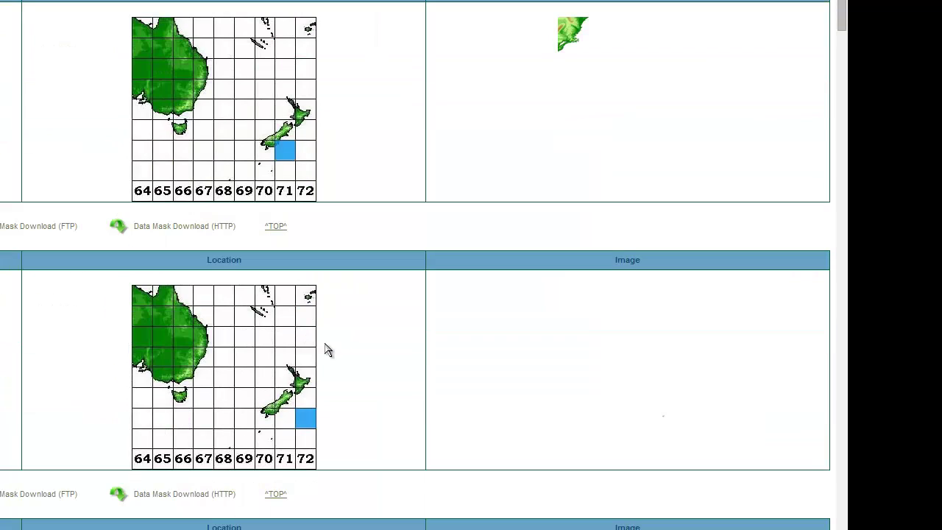
{"action": "scroll", "coordinate": [309, 430], "scroll_direction": "down", "scroll_amount": 3}
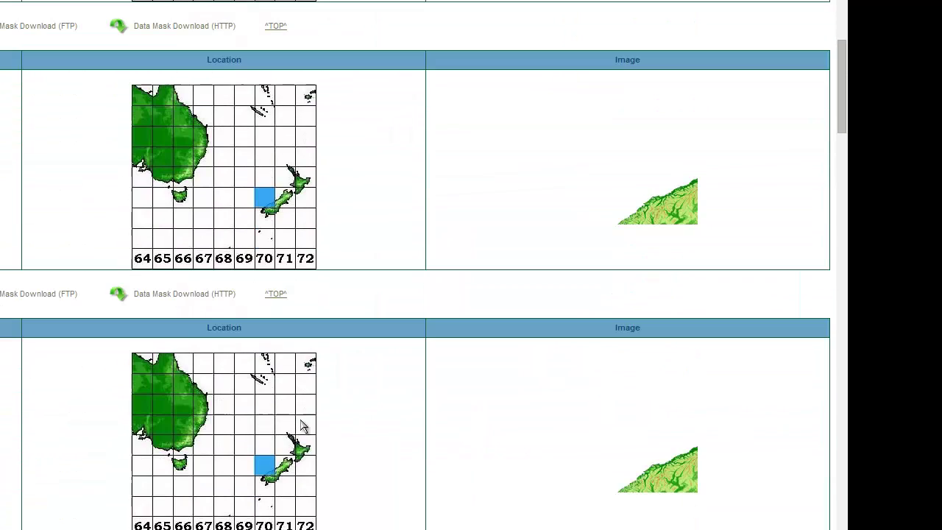
{"action": "scroll", "coordinate": [302, 425], "scroll_direction": "down", "scroll_amount": 2}
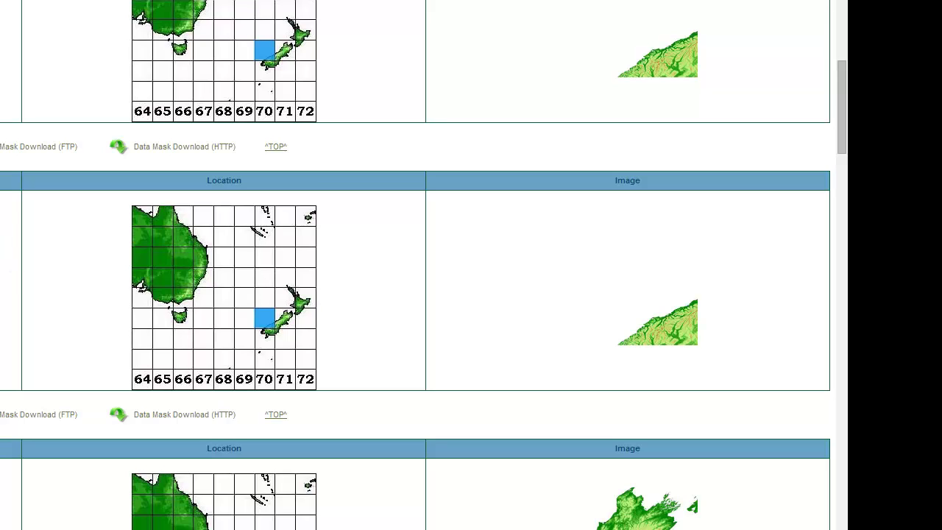
Step: Extract srtm_70_22.zip in Downloads to its own srtm_70_22 folder, open that folder and select srtm_70_22.tif
{"action": "key", "text": "alt+Tab"}
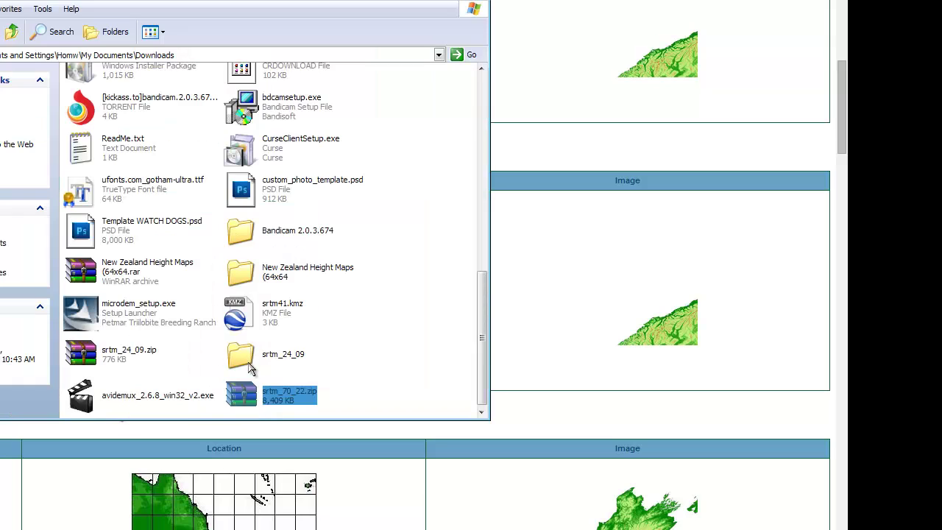
{"action": "right_click", "coordinate": [248, 395]}
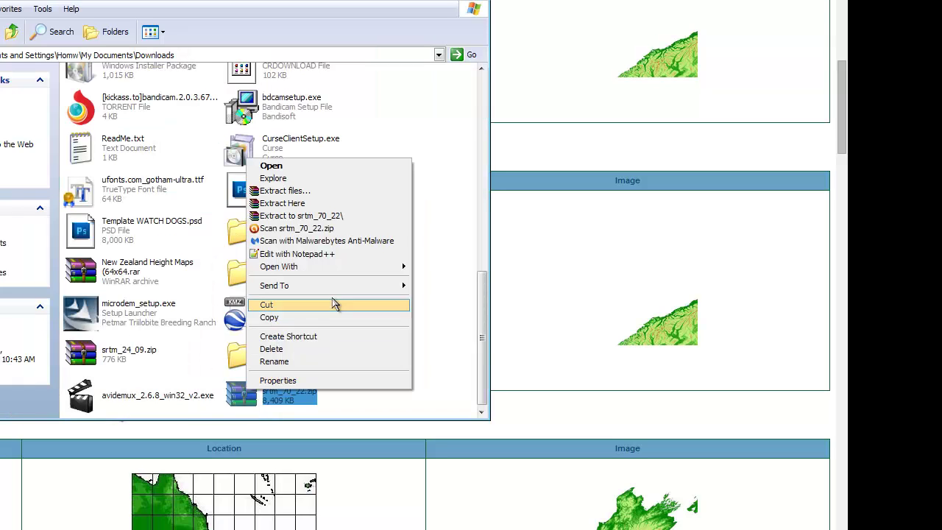
{"action": "left_click", "coordinate": [310, 215]}
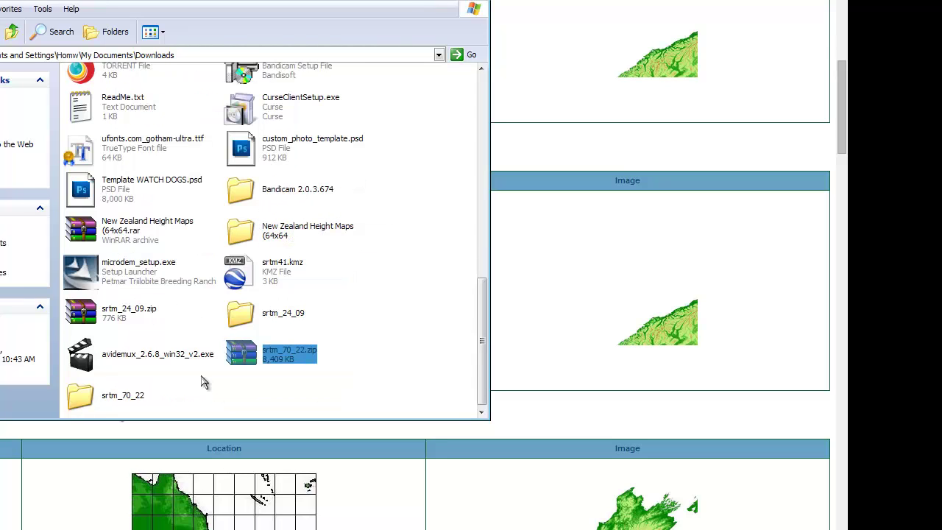
{"action": "left_click", "coordinate": [81, 397]}
{"action": "double_click", "coordinate": [81, 398]}
{"action": "left_click", "coordinate": [250, 125]}
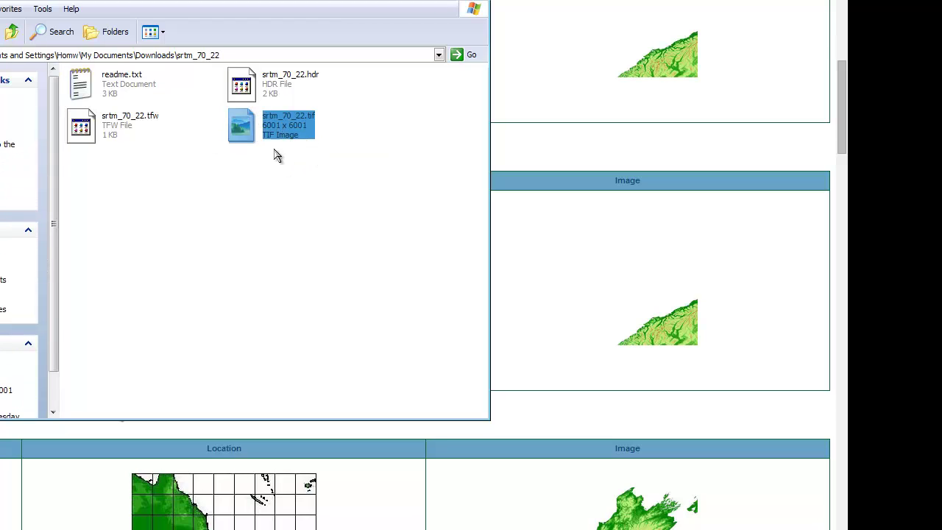
Step: Switch to MicroDEM and open srtm_70_22.tif from the Downloads srtm_70_22 folder as a DEM
{"action": "mouse_move", "coordinate": [274, 136]}
{"action": "left_click", "coordinate": [19, 524]}
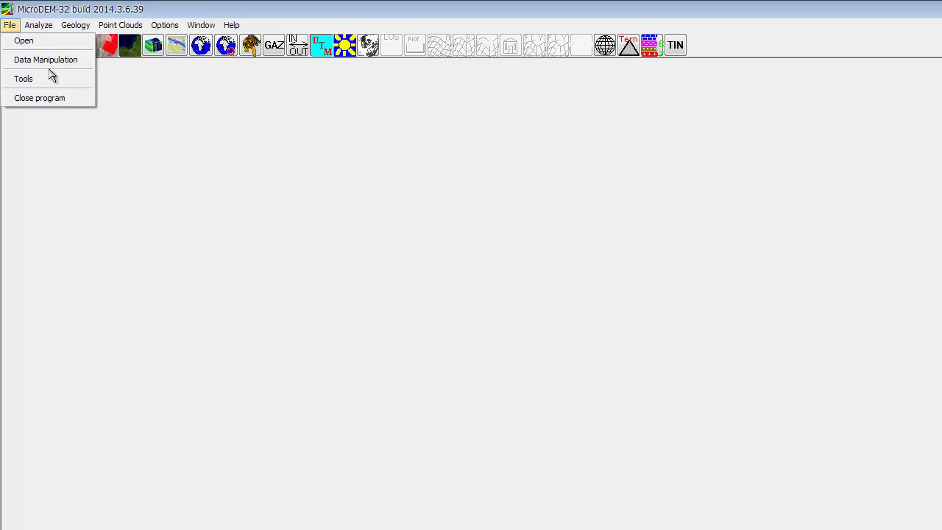
{"action": "left_click", "coordinate": [45, 43]}
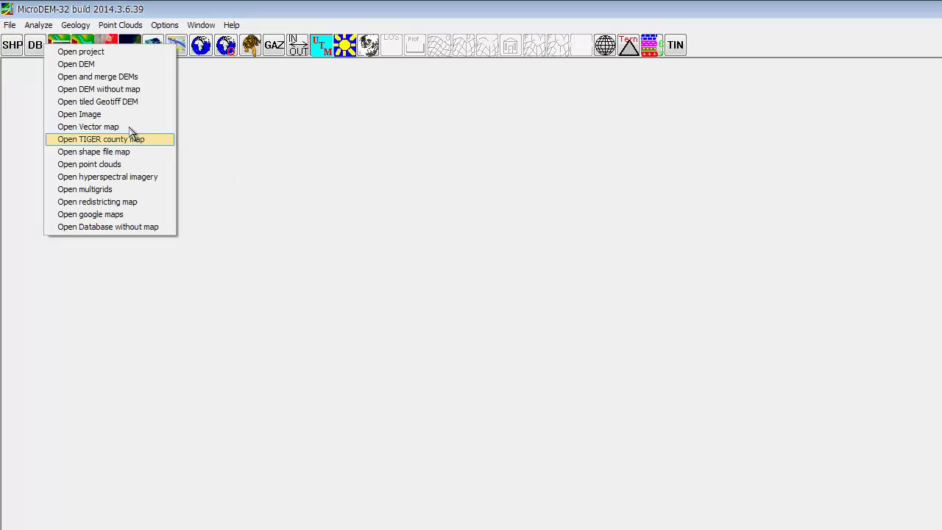
{"action": "left_click", "coordinate": [110, 65]}
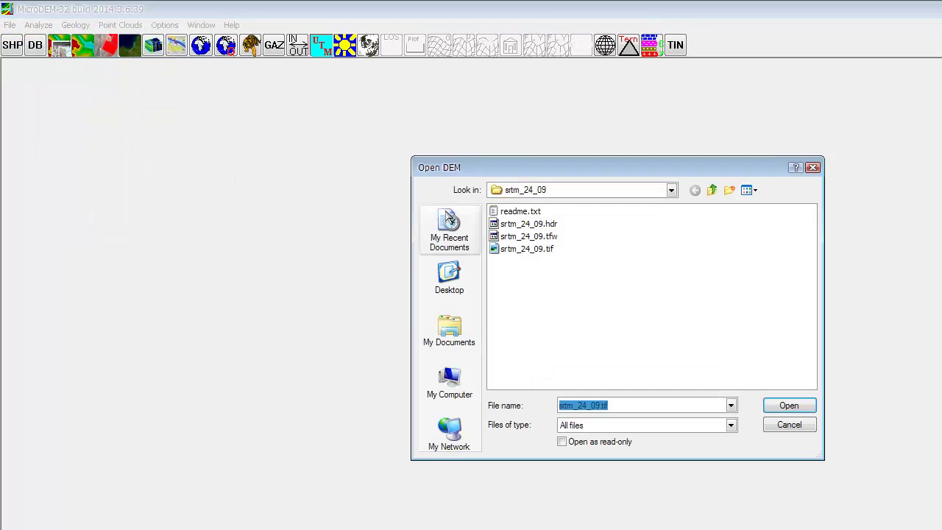
{"action": "left_click", "coordinate": [712, 190]}
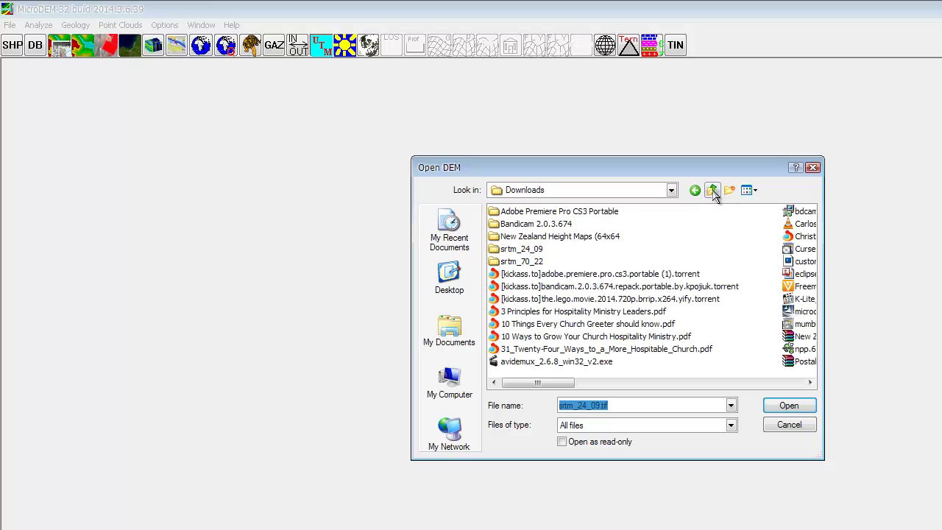
{"action": "left_click", "coordinate": [519, 262]}
{"action": "double_click", "coordinate": [519, 262]}
{"action": "left_click", "coordinate": [523, 249]}
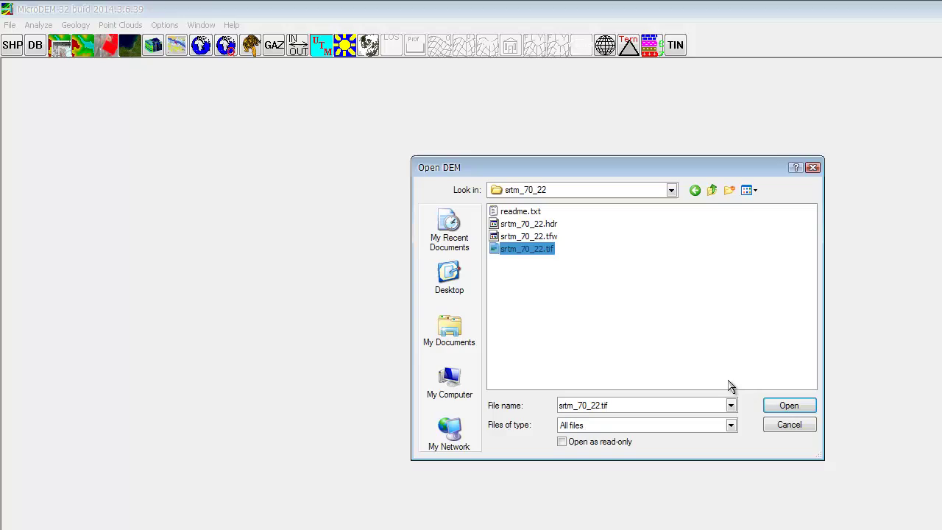
{"action": "left_click", "coordinate": [788, 405]}
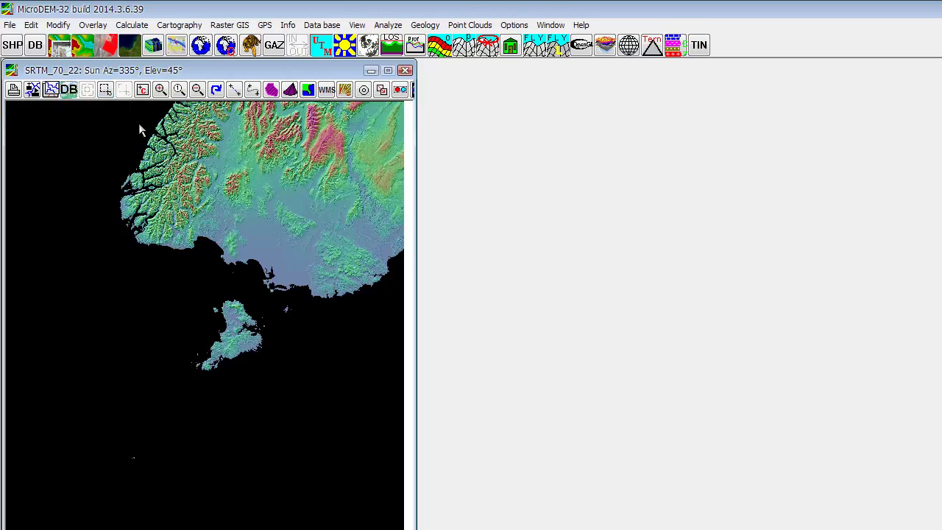
Step: Enlarge the SRTM_70_22 map window and display the map as elevation with the Gray scale (monochrome) colors
{"action": "mouse_move", "coordinate": [96, 101]}
{"action": "left_mouse_down"}
{"action": "mouse_move", "coordinate": [121, 131]}
{"action": "mouse_move", "coordinate": [442, 179]}
{"action": "mouse_move", "coordinate": [423, 416]}
{"action": "mouse_move", "coordinate": [425, 378]}
{"action": "left_mouse_up"}
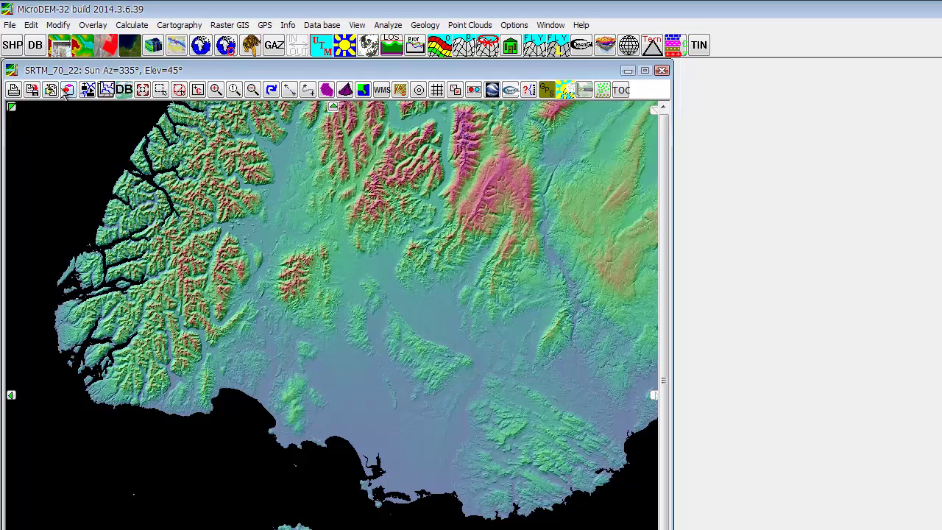
{"action": "right_click", "coordinate": [384, 297]}
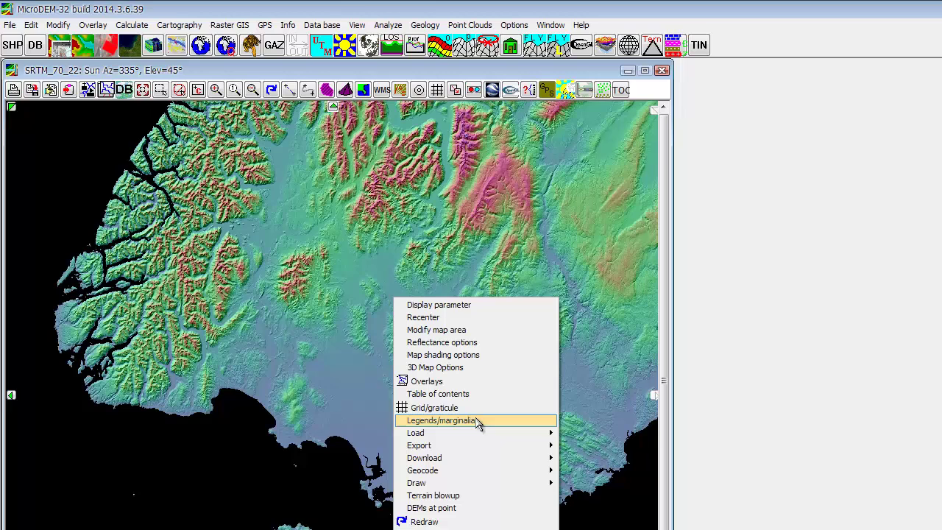
{"action": "left_click", "coordinate": [461, 304]}
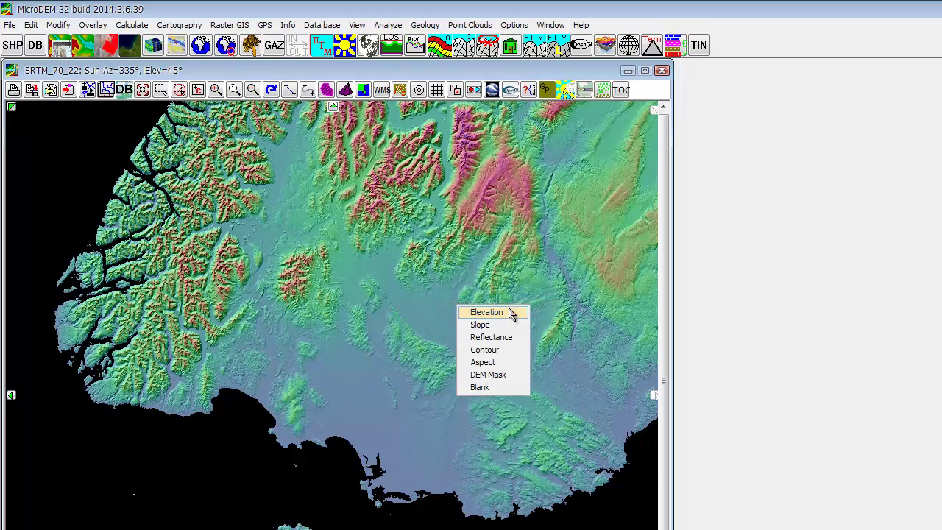
{"action": "left_click", "coordinate": [510, 313]}
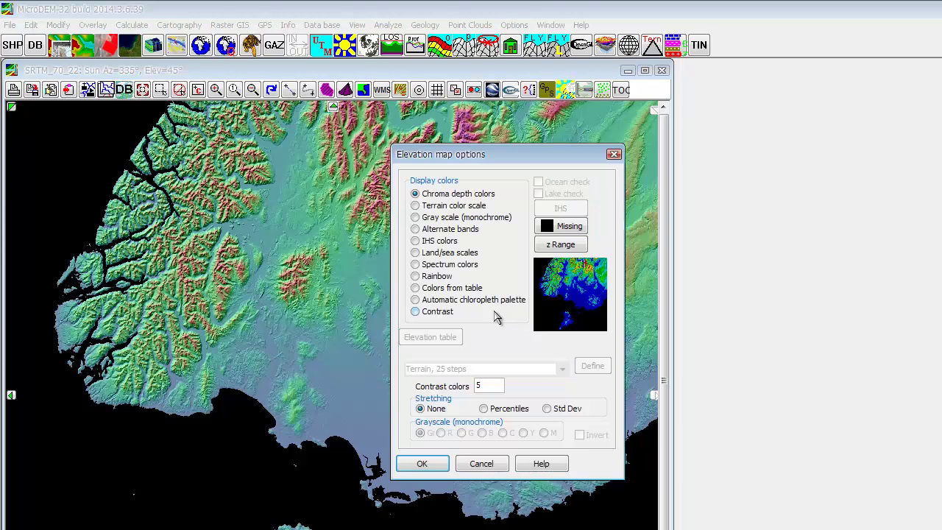
{"action": "left_click", "coordinate": [416, 217]}
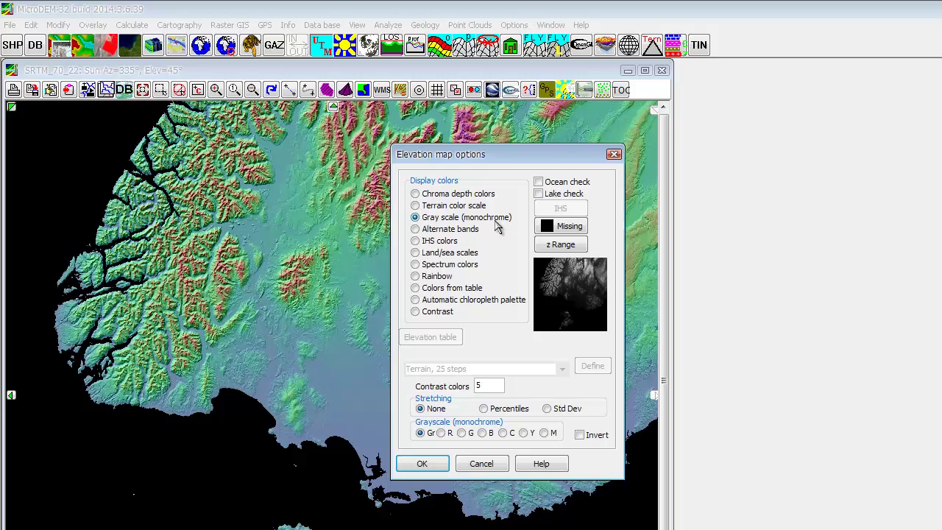
{"action": "left_click", "coordinate": [428, 463]}
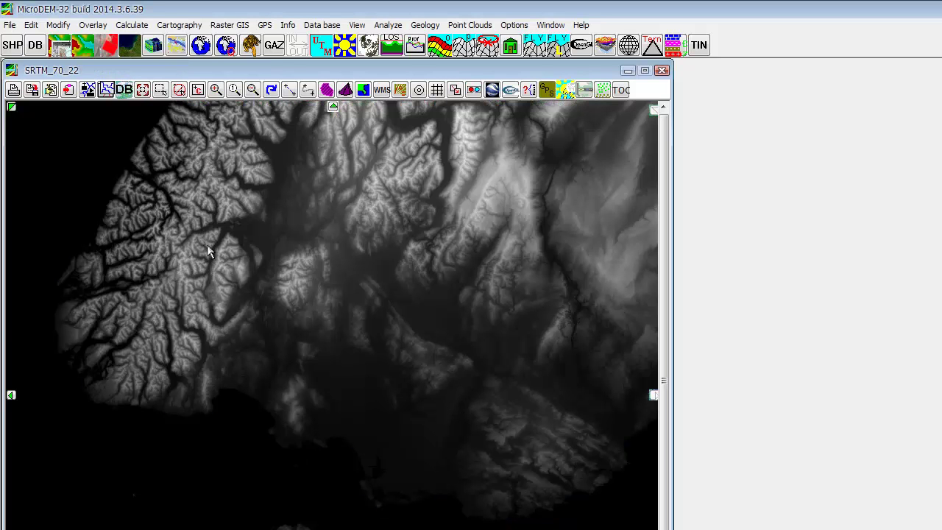
Step: Start saving the grayscale map as an image and set its file type to PNG
{"action": "left_click", "coordinate": [10, 25]}
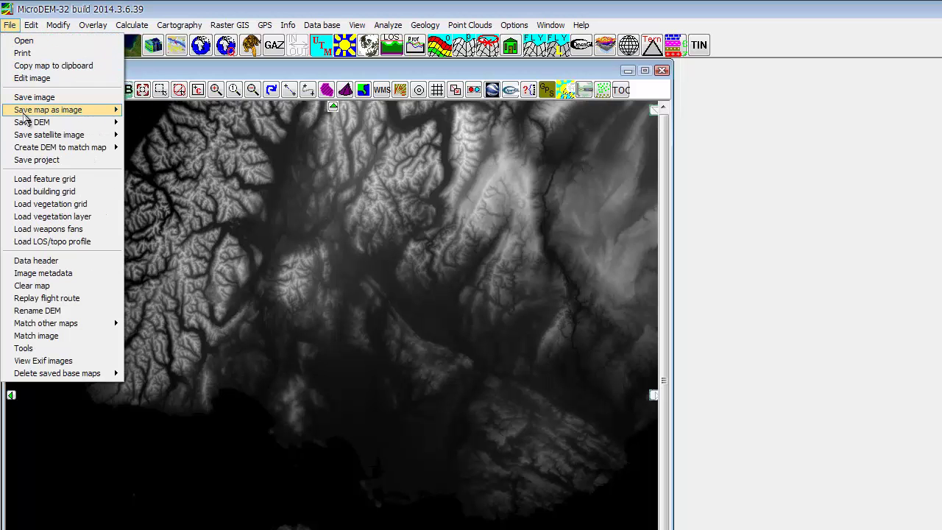
{"action": "mouse_move", "coordinate": [28, 122]}
{"action": "left_click", "coordinate": [33, 97]}
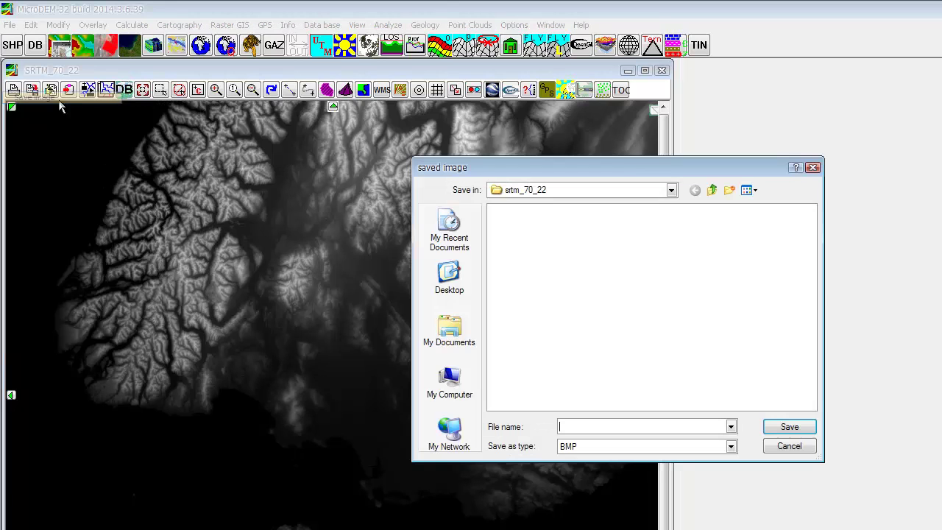
{"action": "left_click", "coordinate": [731, 445]}
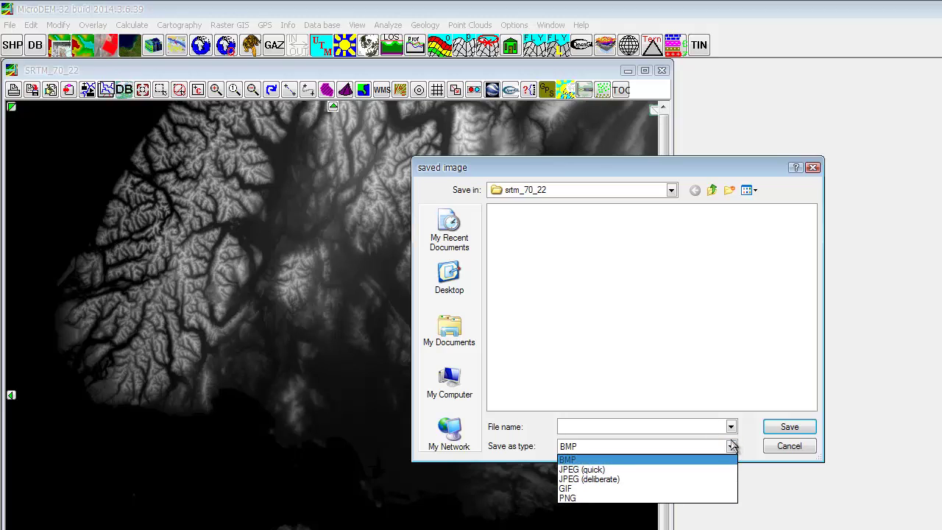
{"action": "left_click", "coordinate": [659, 498]}
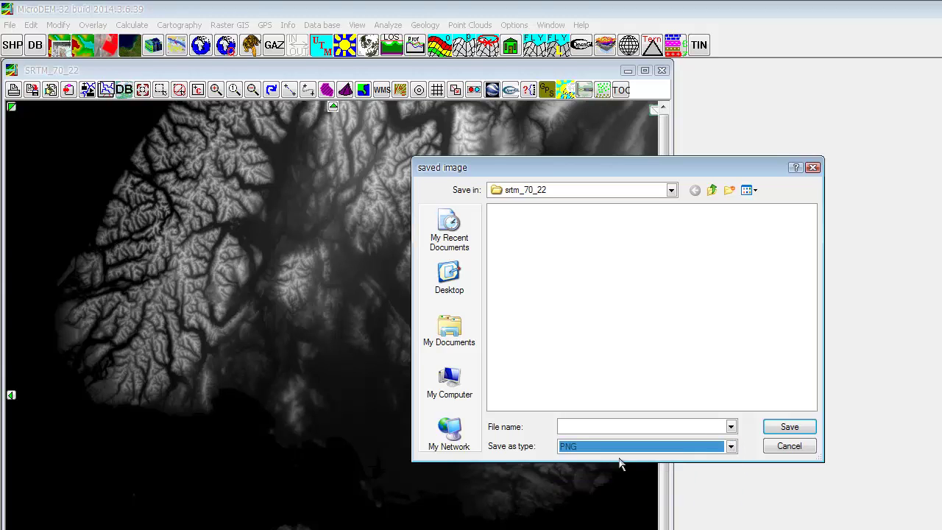
{"action": "left_click", "coordinate": [584, 425]}
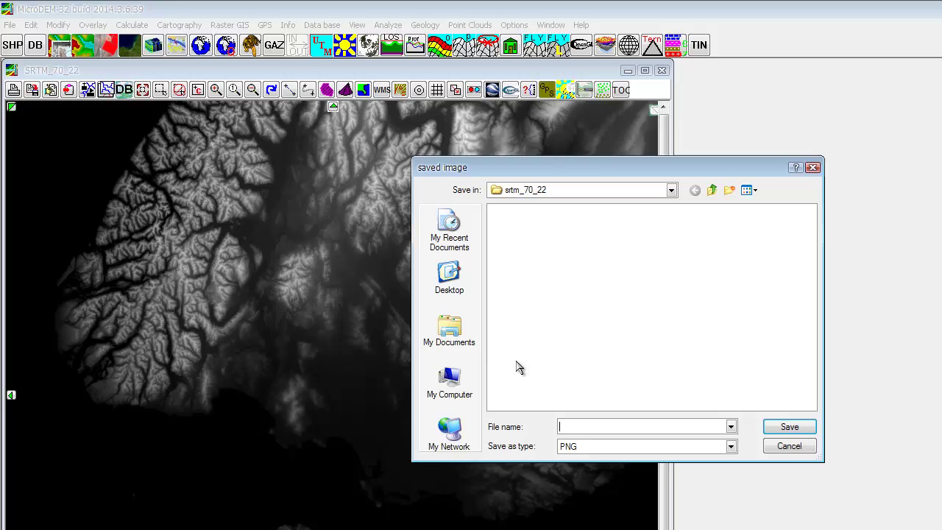
Step: Change the image's save location to the Program Files folder on Local Disk (C:)
{"action": "left_click", "coordinate": [449, 383]}
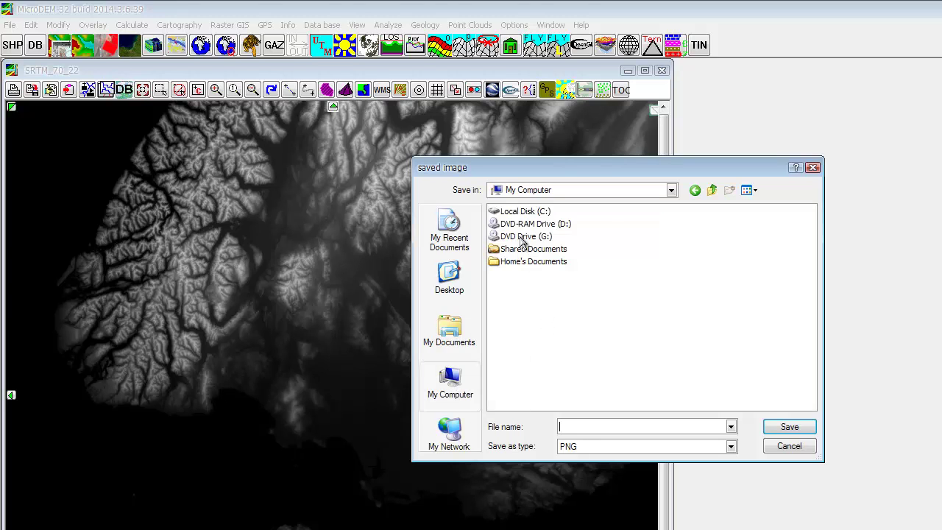
{"action": "double_click", "coordinate": [511, 215]}
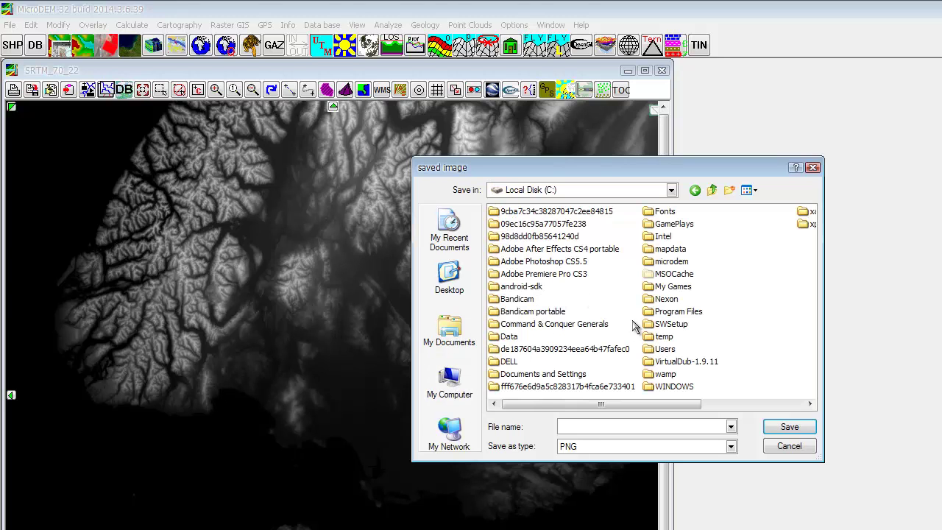
{"action": "scroll", "coordinate": [648, 357], "scroll_direction": "down", "scroll_amount": 3}
{"action": "scroll", "coordinate": [650, 361], "scroll_direction": "up", "scroll_amount": 3}
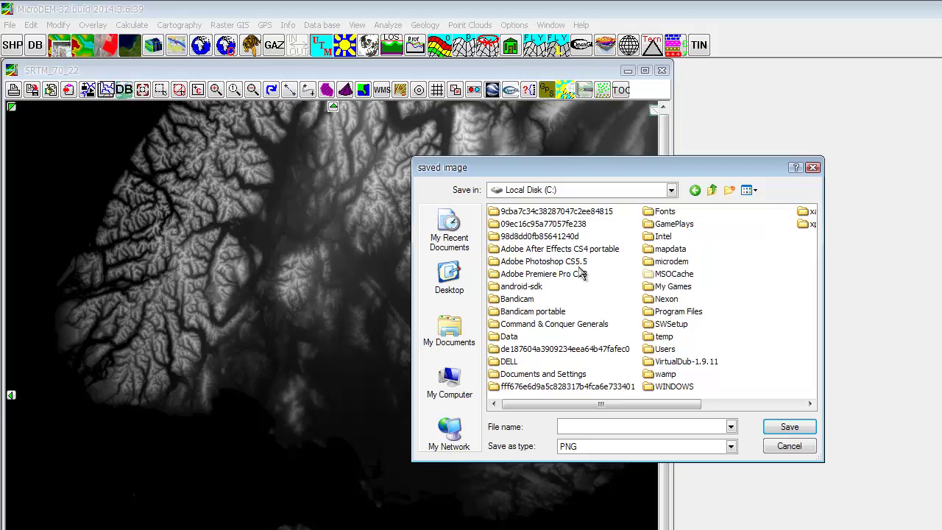
{"action": "scroll", "coordinate": [632, 343], "scroll_direction": "down", "scroll_amount": 3}
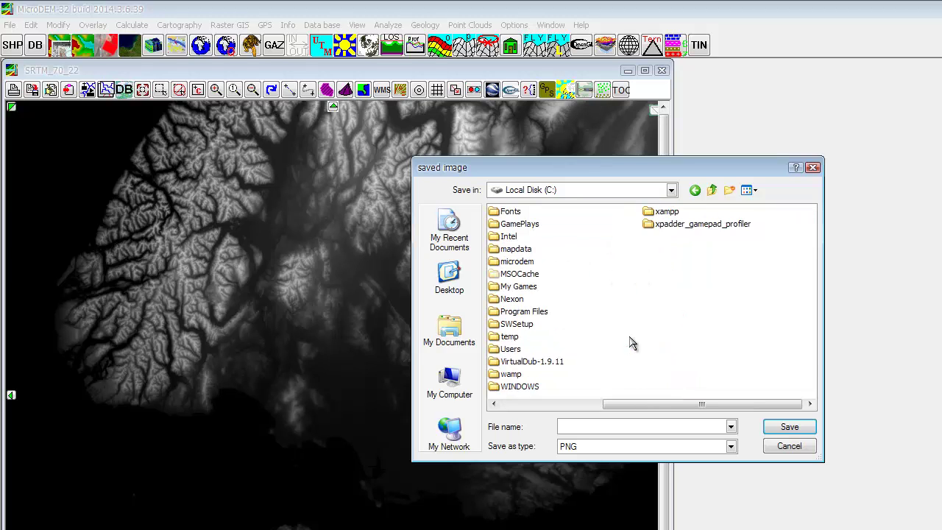
{"action": "double_click", "coordinate": [524, 311]}
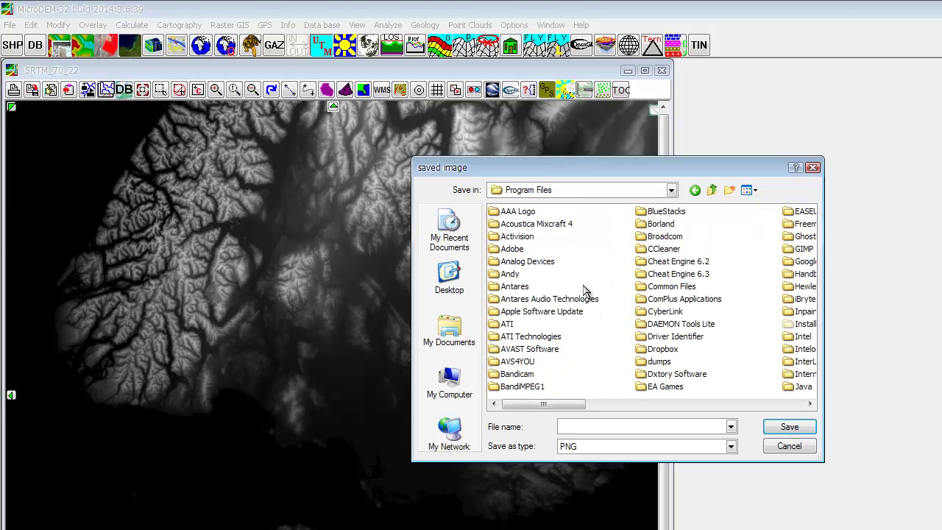
Step: Set the save location to Steam\SteamApps\common\Unturned\Maps within Program Files
{"action": "left_click", "coordinate": [645, 361]}
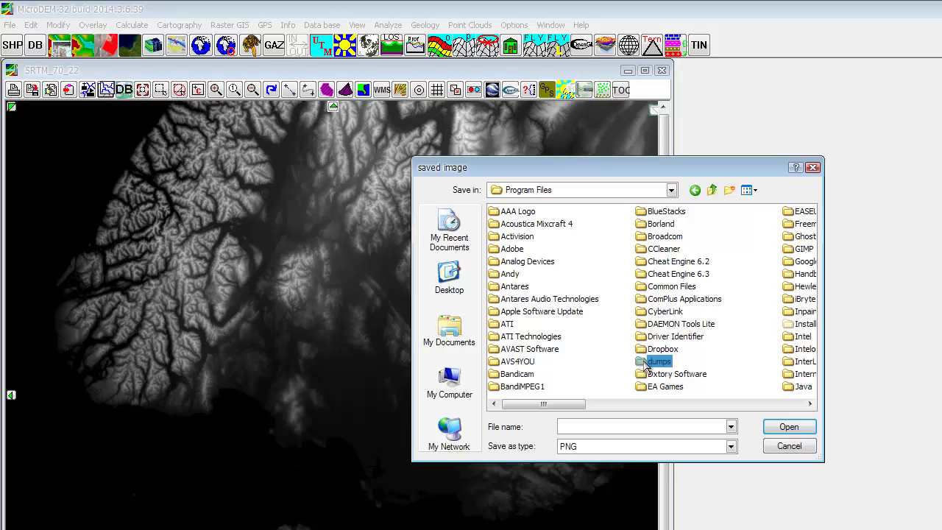
{"action": "key", "text": "s"}
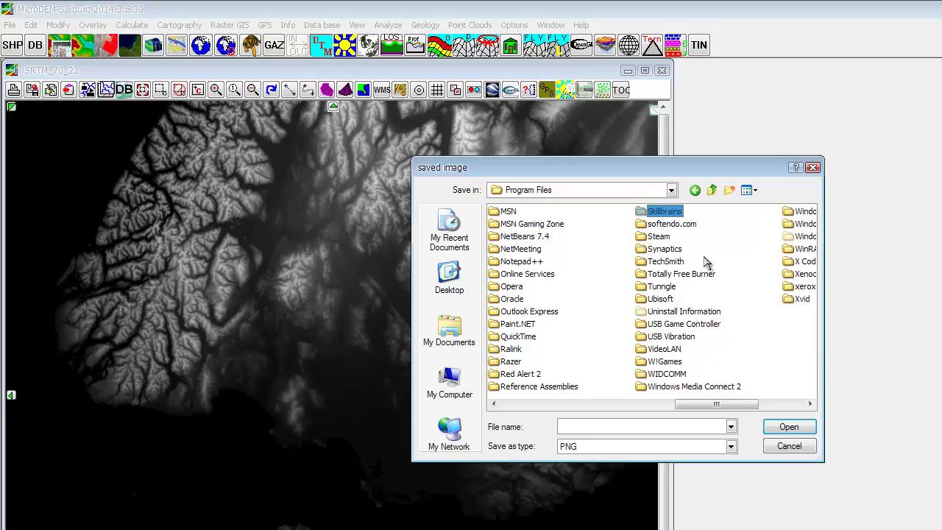
{"action": "double_click", "coordinate": [663, 239]}
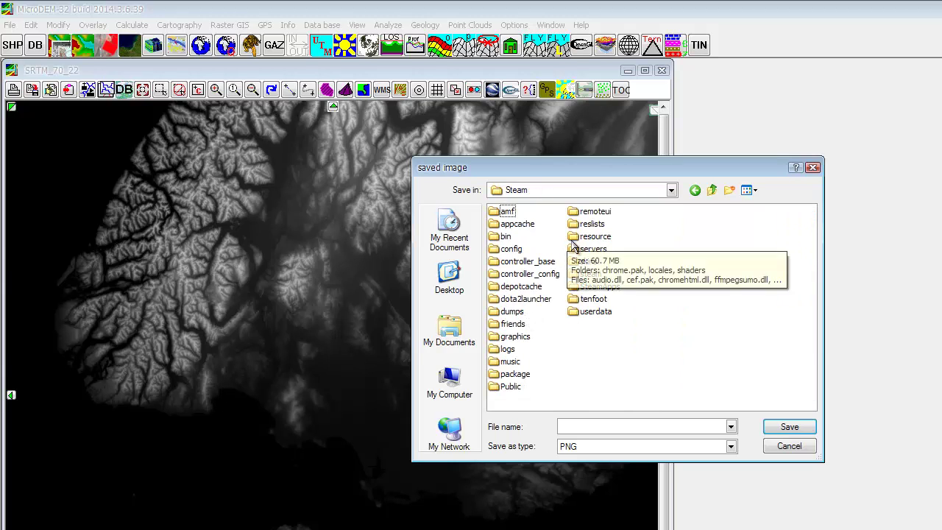
{"action": "double_click", "coordinate": [599, 288]}
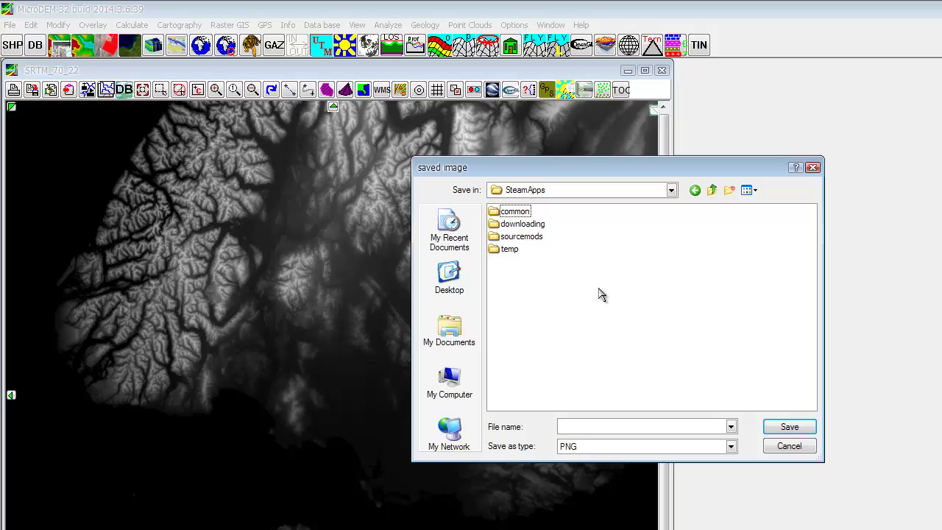
{"action": "double_click", "coordinate": [507, 212]}
{"action": "double_click", "coordinate": [512, 237]}
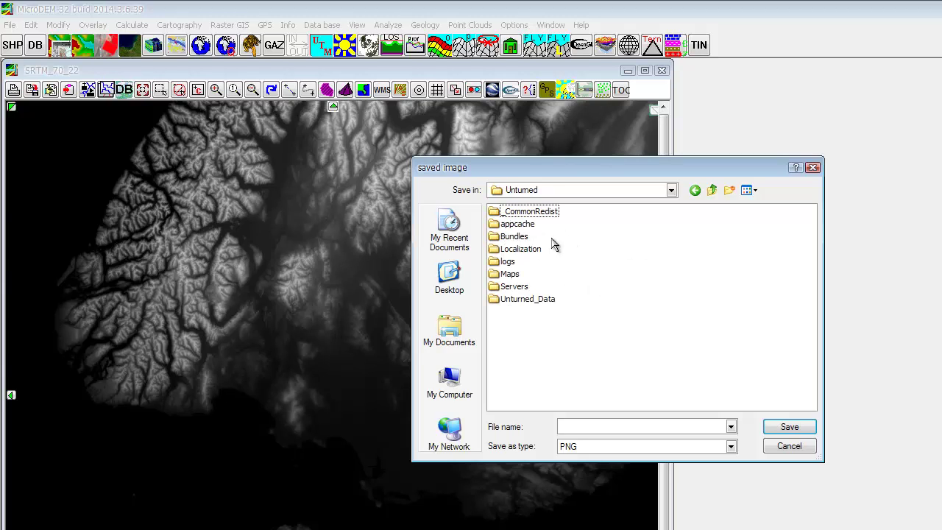
{"action": "double_click", "coordinate": [500, 272]}
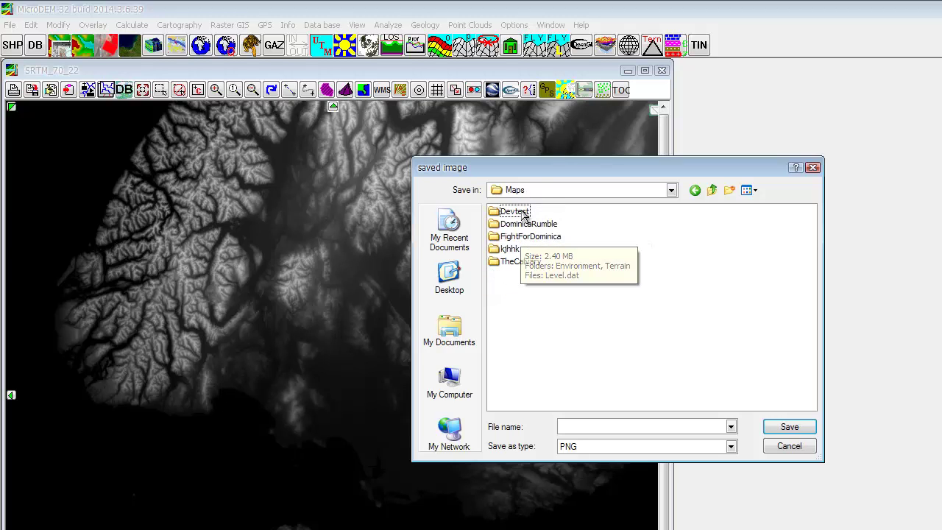
Step: Choose the DominicaRumble map among the Unturned maps and open its Terrain folder as the save location
{"action": "left_click", "coordinate": [514, 213]}
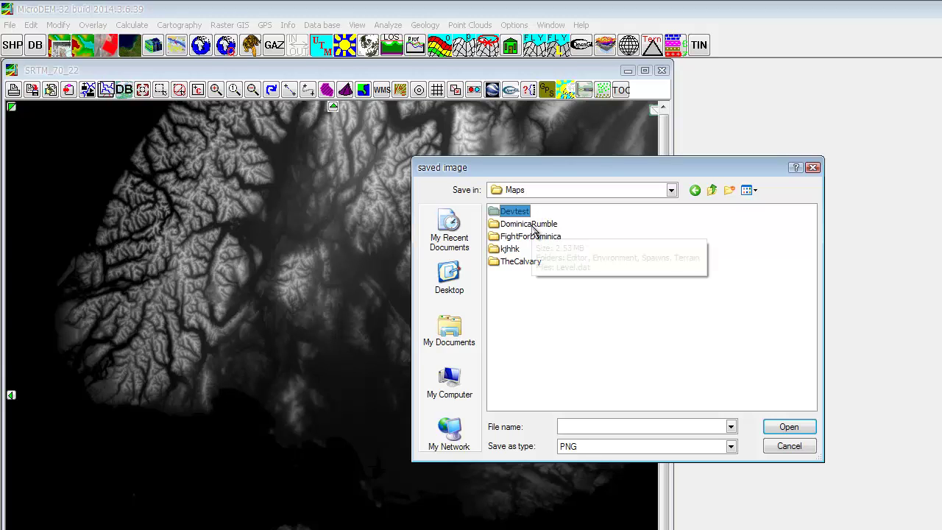
{"action": "key", "text": "Down"}
{"action": "key", "text": "Down"}
{"action": "key", "text": "Down"}
{"action": "left_click", "coordinate": [516, 263]}
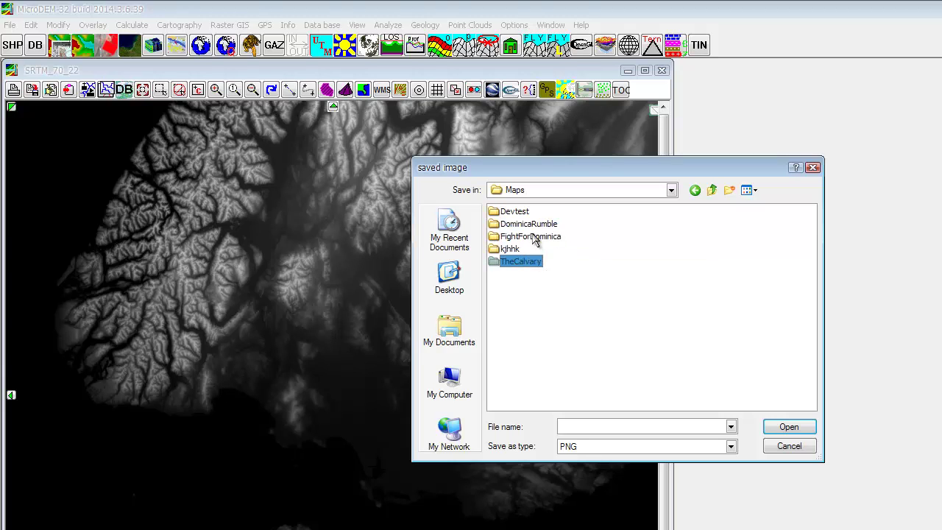
{"action": "left_click", "coordinate": [531, 226]}
{"action": "left_click", "coordinate": [534, 238]}
{"action": "left_click", "coordinate": [529, 223]}
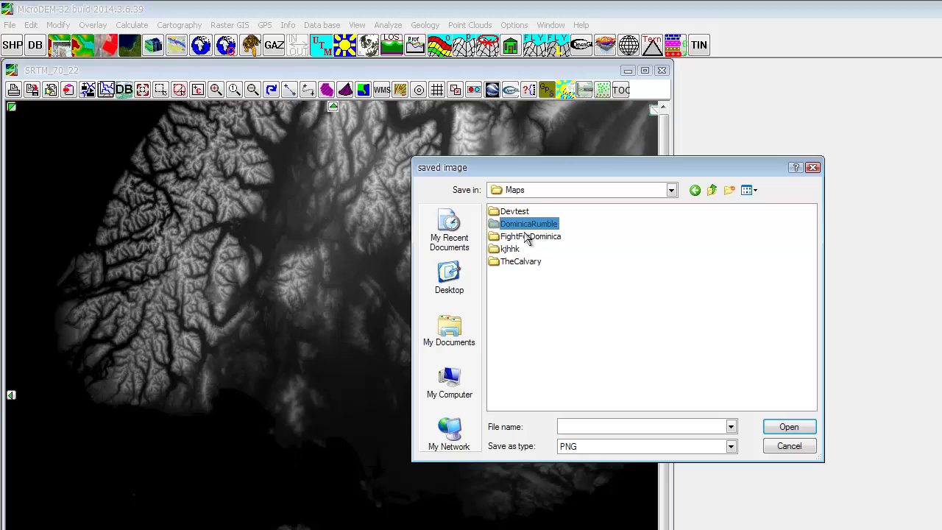
{"action": "left_click", "coordinate": [527, 236]}
{"action": "left_click", "coordinate": [537, 226]}
{"action": "mouse_move", "coordinate": [545, 233]}
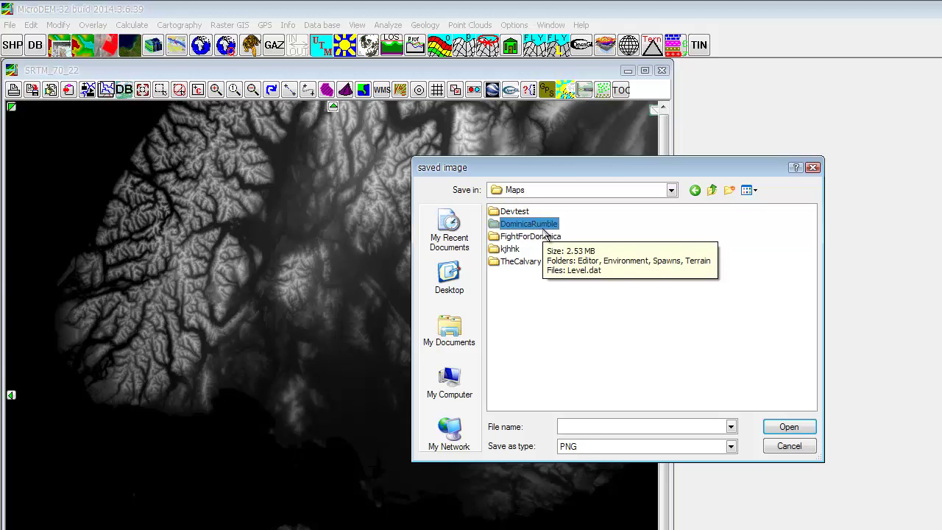
{"action": "double_click", "coordinate": [496, 228]}
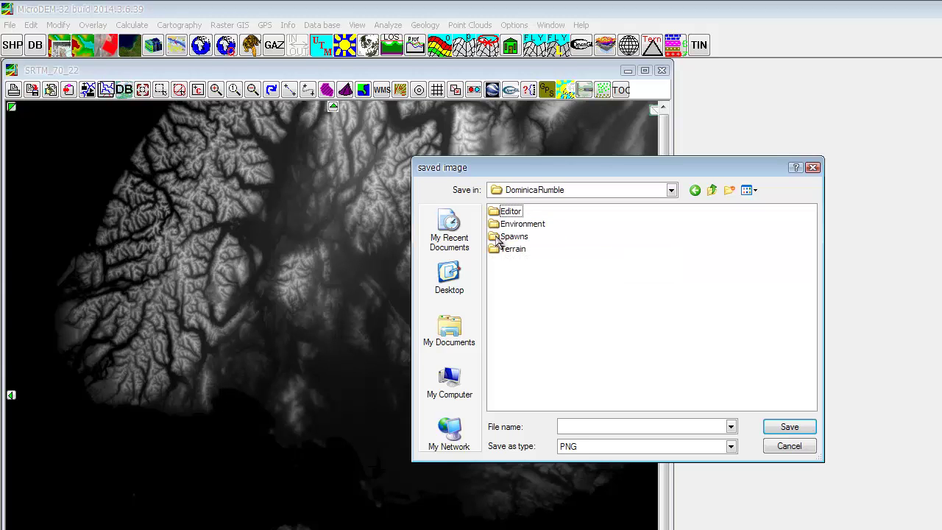
{"action": "double_click", "coordinate": [497, 250]}
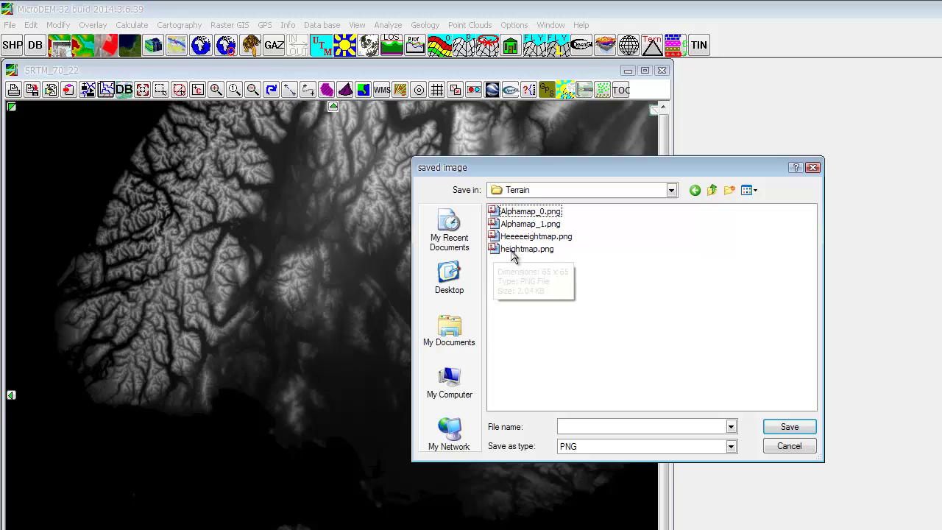
Step: Take heightmap.png as the save name and rename the existing heightmap.png in the Terrain folder to heigtrtrthtmap.png
{"action": "left_click", "coordinate": [515, 250]}
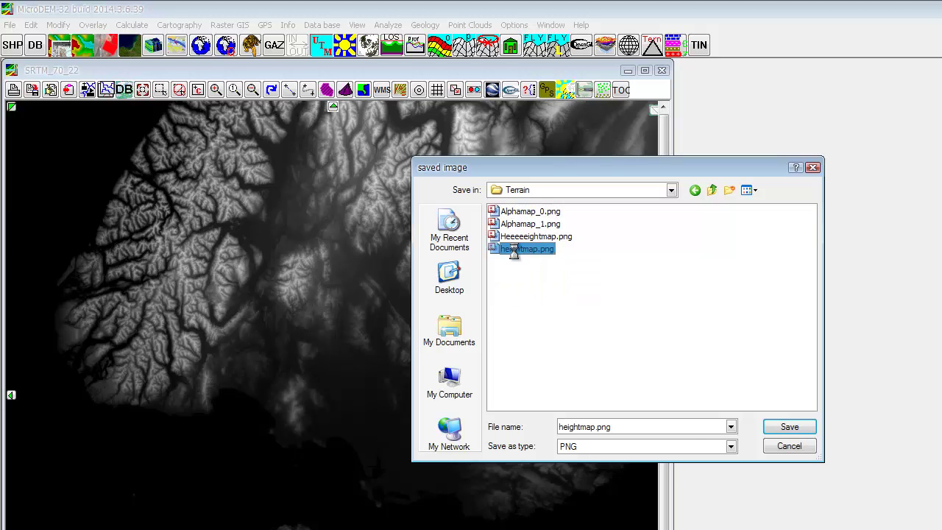
{"action": "right_click", "coordinate": [514, 251]}
{"action": "left_click", "coordinate": [586, 521]}
{"action": "left_click", "coordinate": [517, 252]}
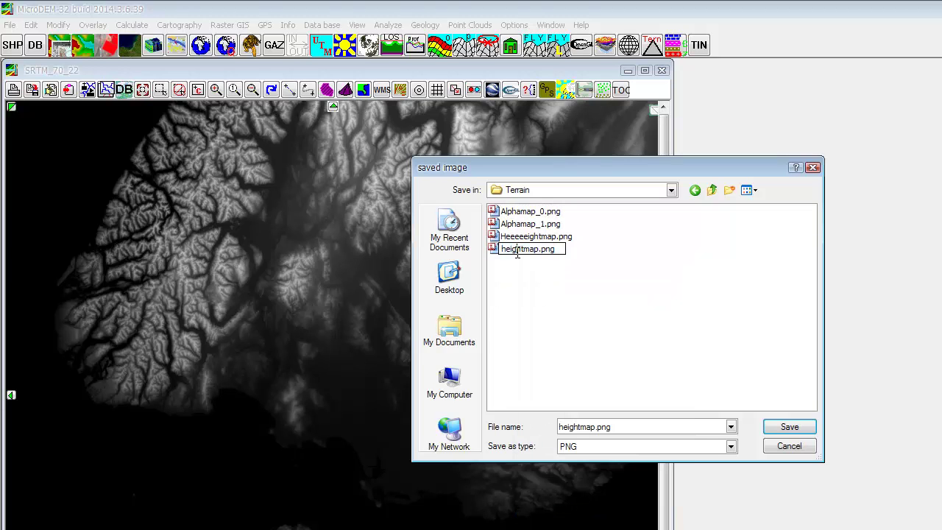
{"action": "type", "text": "trtrt"}
{"action": "left_click", "coordinate": [532, 296]}
{"action": "right_click", "coordinate": [556, 282]}
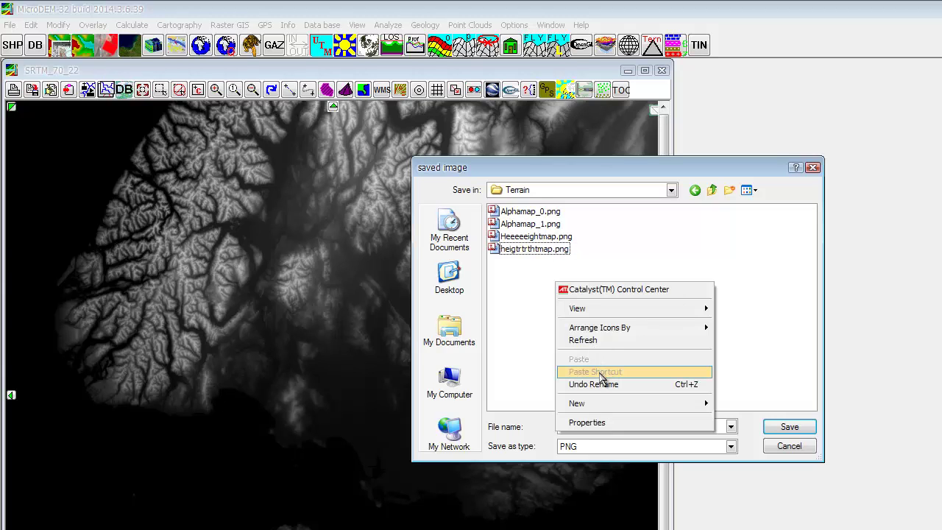
{"action": "left_click", "coordinate": [530, 360]}
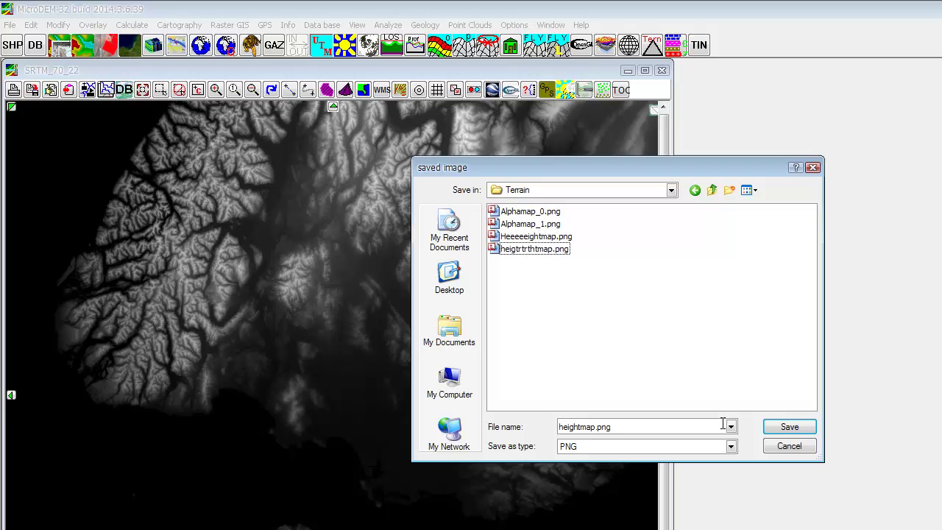
Step: Save the grayscale map image to the Terrain folder, allowing heigtrtrthtmap.png to be overwritten, and close the SRTM_70_22 map
{"action": "left_click", "coordinate": [793, 430]}
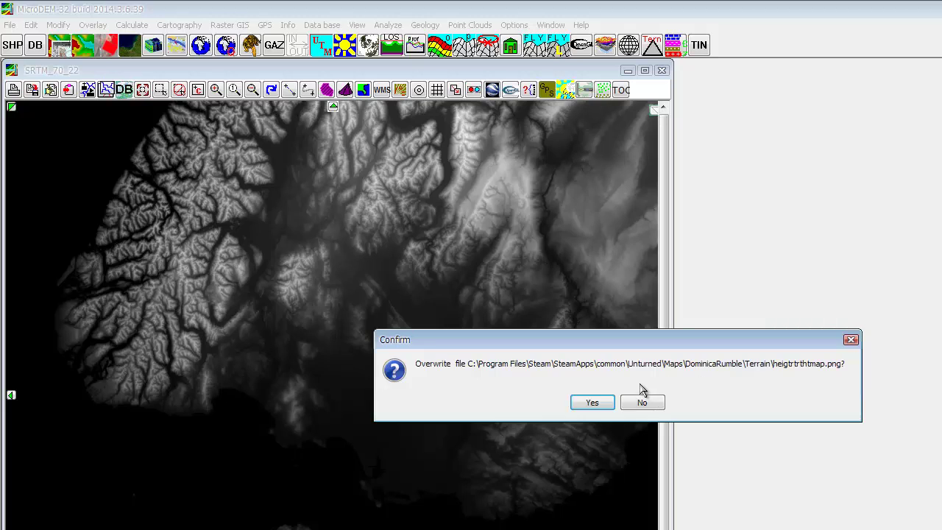
{"action": "left_click", "coordinate": [599, 405]}
{"action": "left_click", "coordinate": [608, 402]}
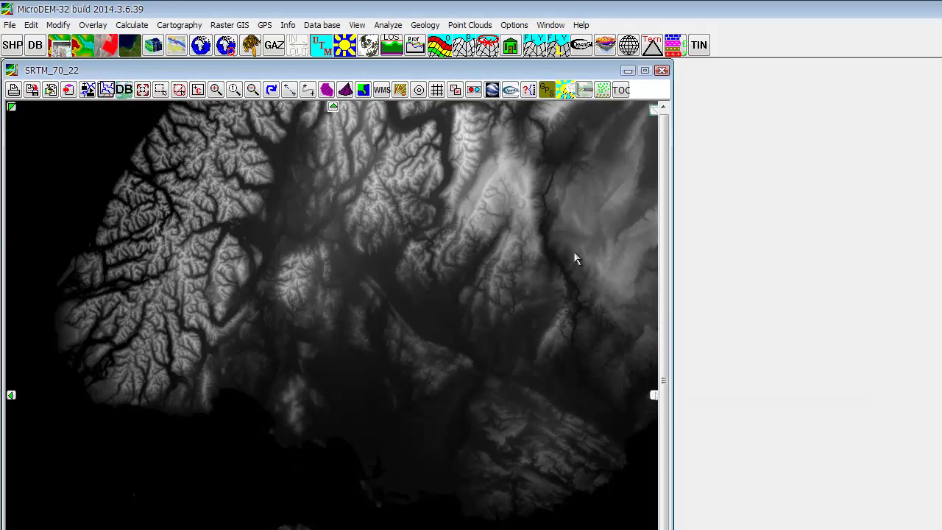
{"action": "left_click", "coordinate": [661, 71]}
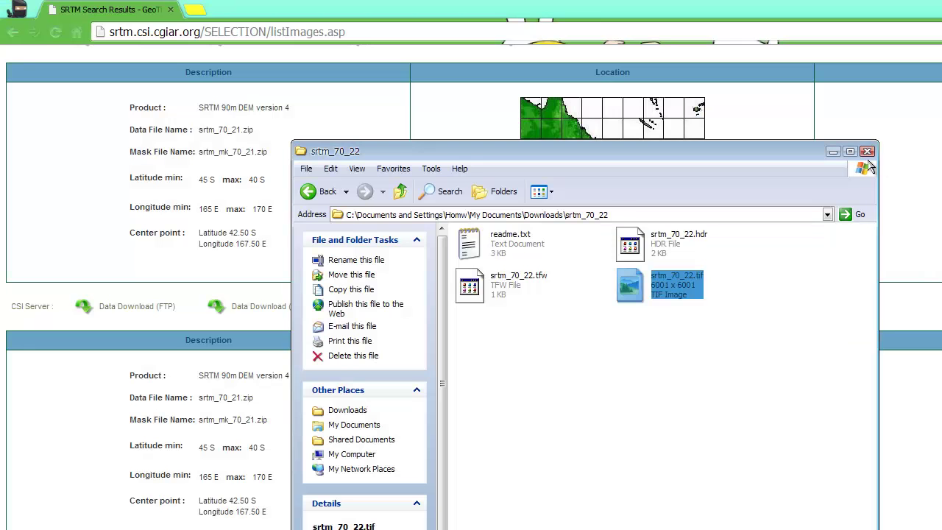
Step: Close the srtm_70_22 folder window and the SRTM search results page
{"action": "left_click", "coordinate": [867, 151]}
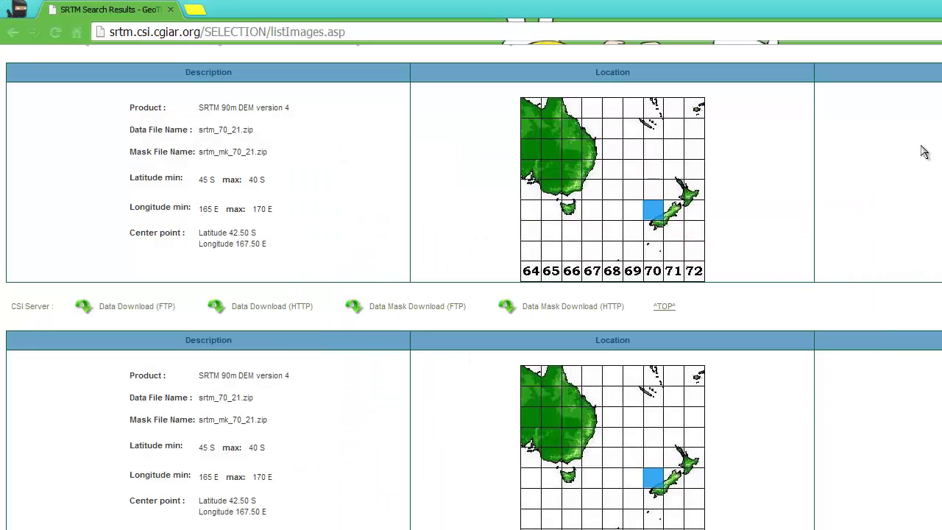
{"action": "left_click", "coordinate": [171, 11]}
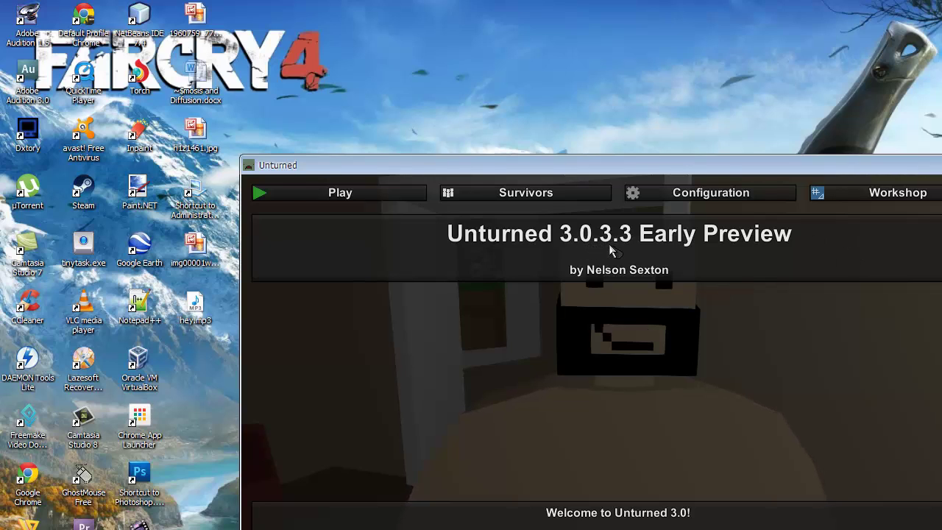
Step: Switch to Unturned and open the 512m x 512m DominicaRumble map in the map editor to check its terrain
{"action": "left_click", "coordinate": [865, 193]}
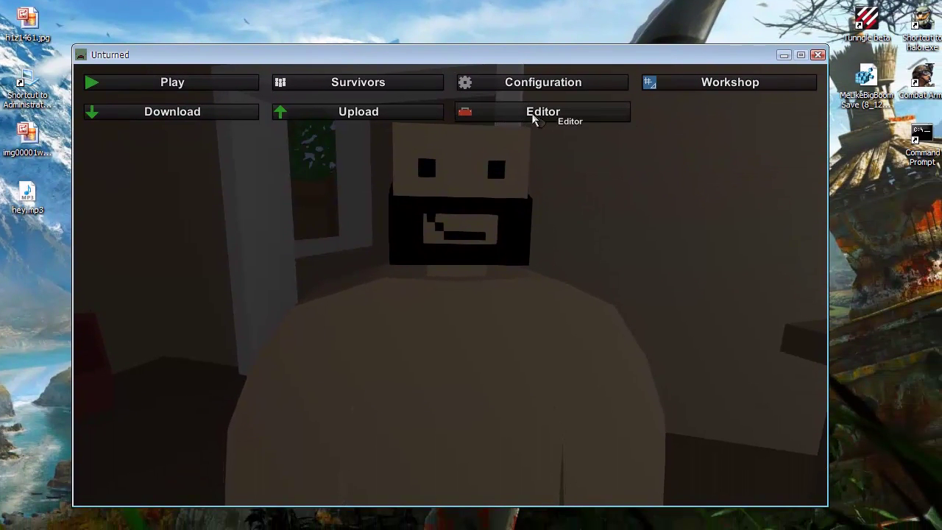
{"action": "left_click", "coordinate": [673, 204]}
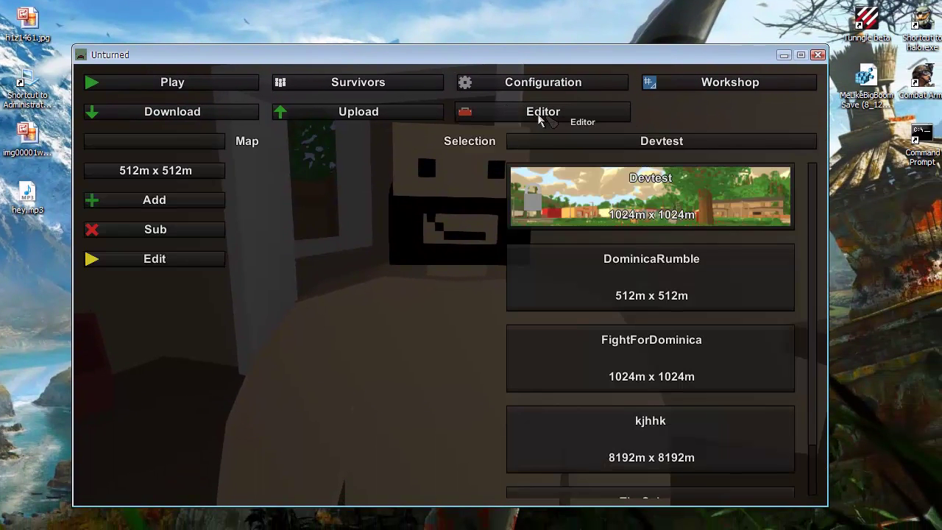
{"action": "scroll", "coordinate": [551, 213], "scroll_direction": "down", "scroll_amount": 1}
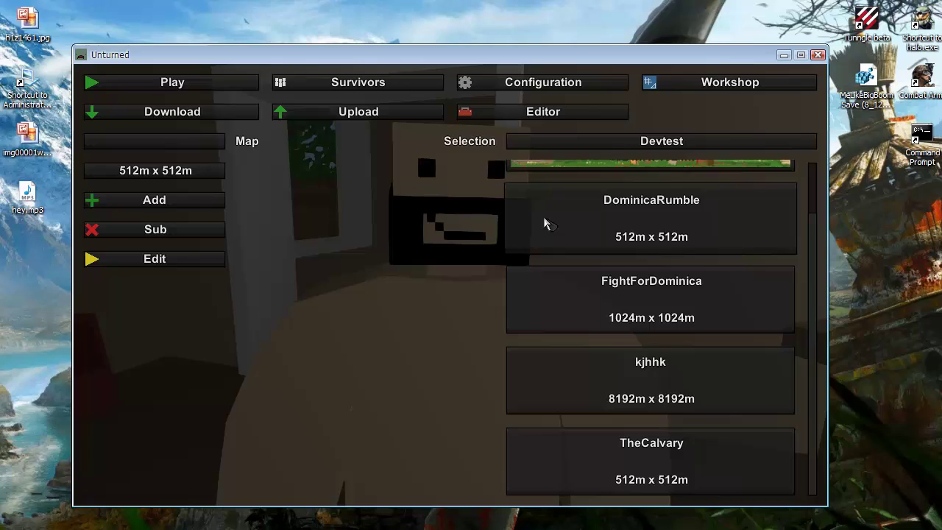
{"action": "scroll", "coordinate": [542, 236], "scroll_direction": "up", "scroll_amount": 1}
{"action": "left_click", "coordinate": [626, 295]}
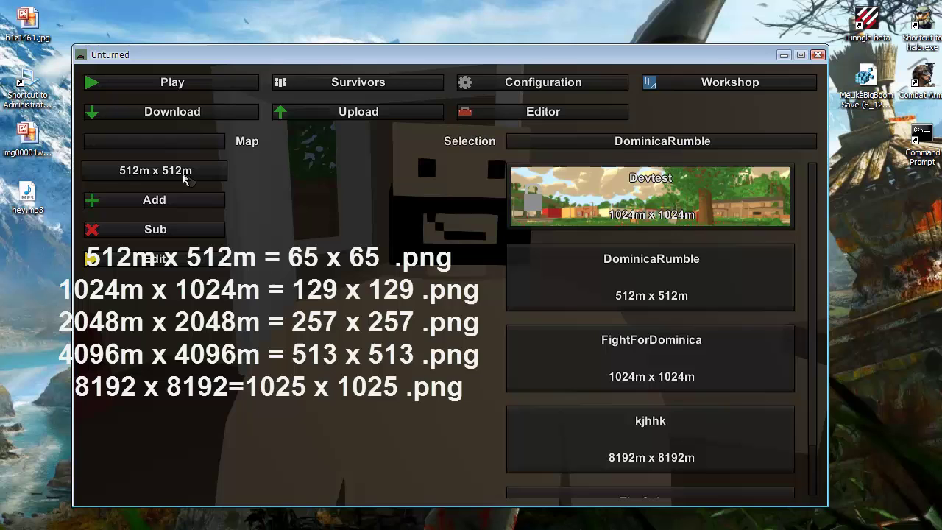
{"action": "left_click", "coordinate": [186, 269]}
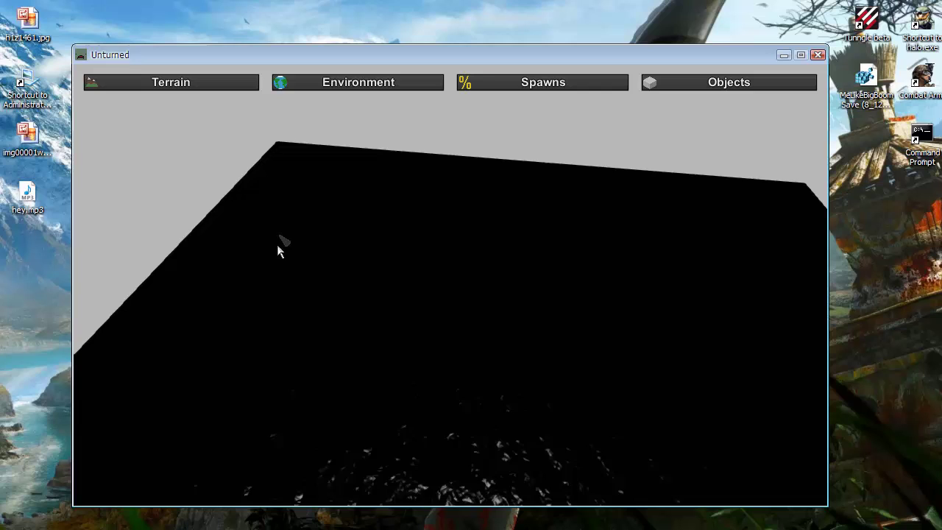
{"action": "key", "text": "s"}
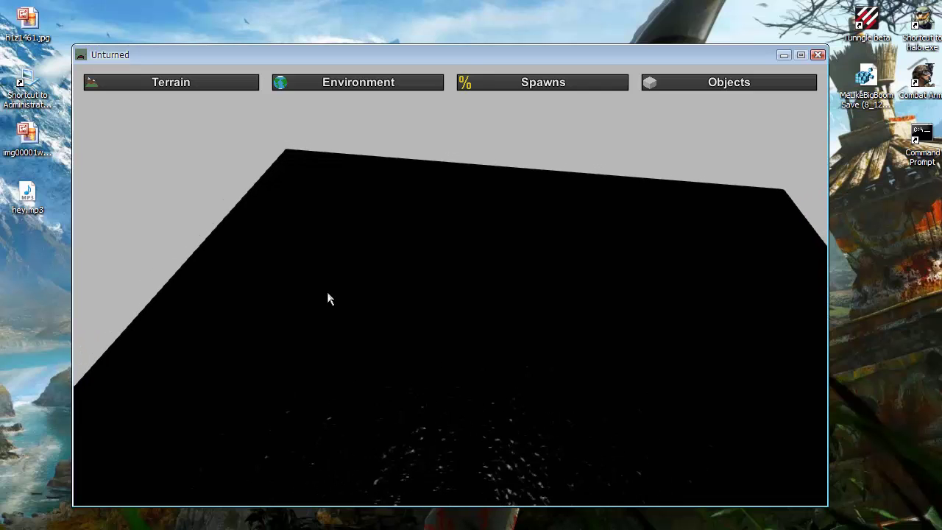
{"action": "key", "text": "space"}
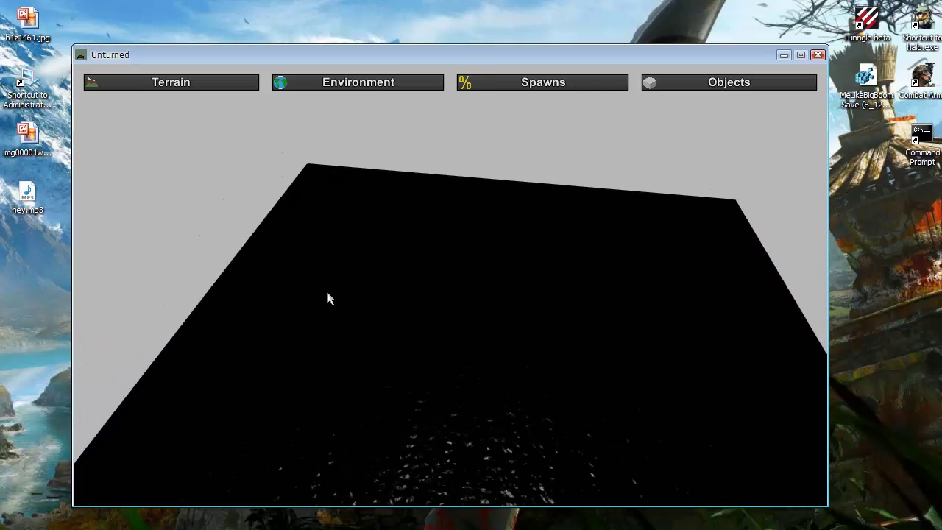
{"action": "right_click_drag", "start_coordinate": [479, 282], "coordinate": [444, 293]}
Step: Switch to Photoshop and prepare a Save for Web & Devices export of heightmap.PNG as PNG-8 at 65 x 65 px
{"action": "key", "text": "alt+Tab"}
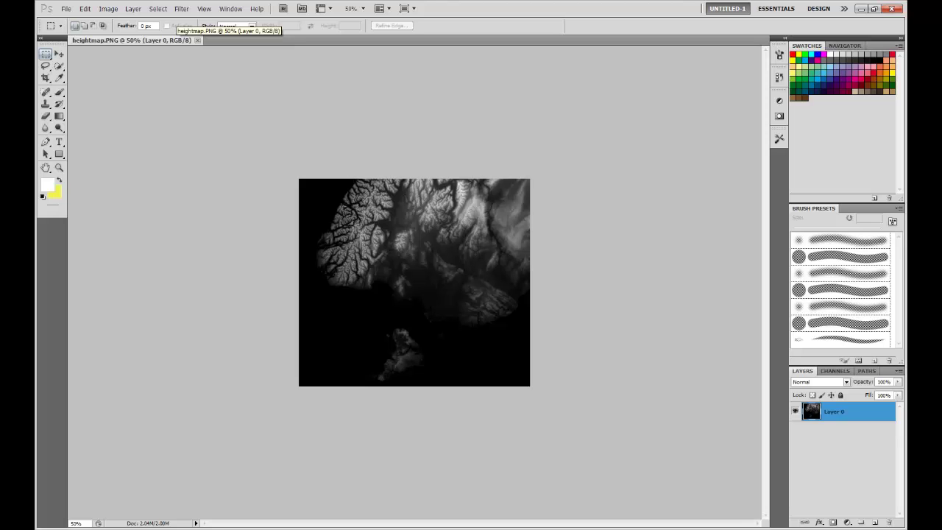
{"action": "left_click", "coordinate": [65, 8]}
{"action": "mouse_move", "coordinate": [85, 8]}
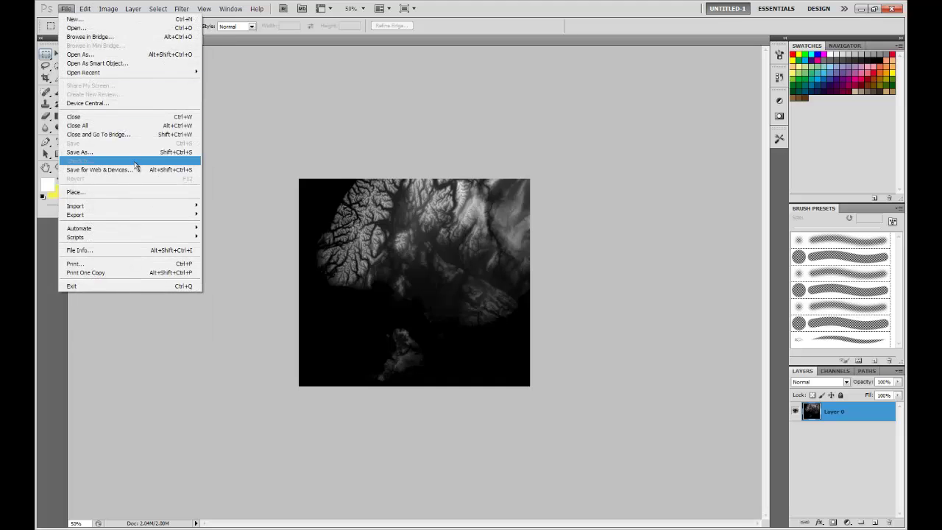
{"action": "mouse_move", "coordinate": [151, 209]}
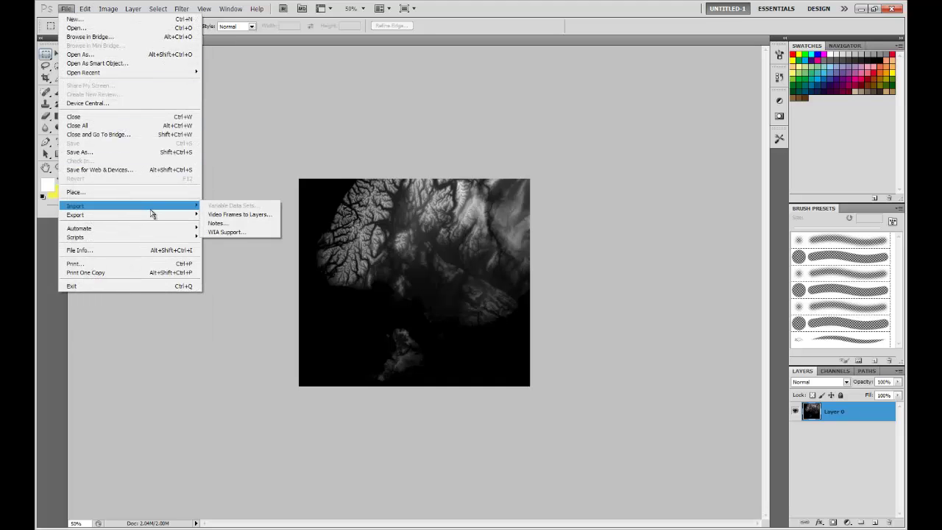
{"action": "left_click", "coordinate": [160, 173]}
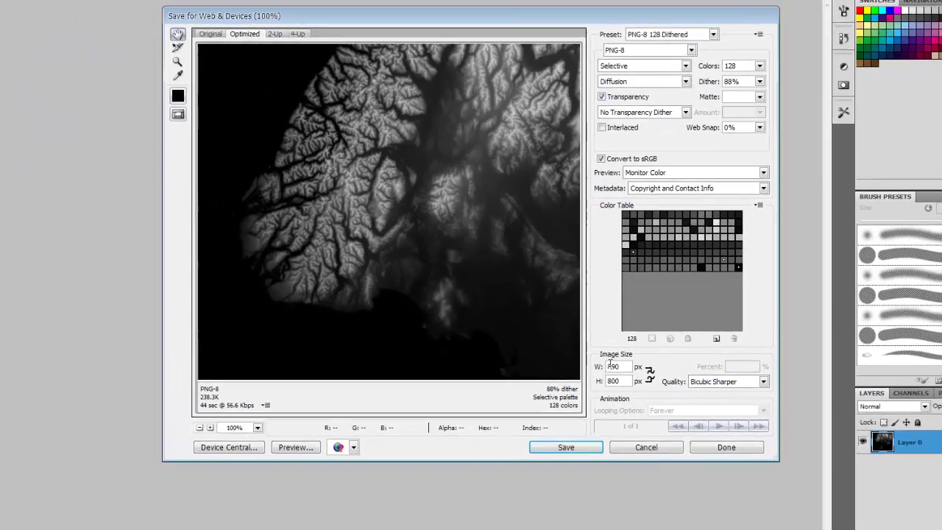
{"action": "left_click", "coordinate": [587, 348]}
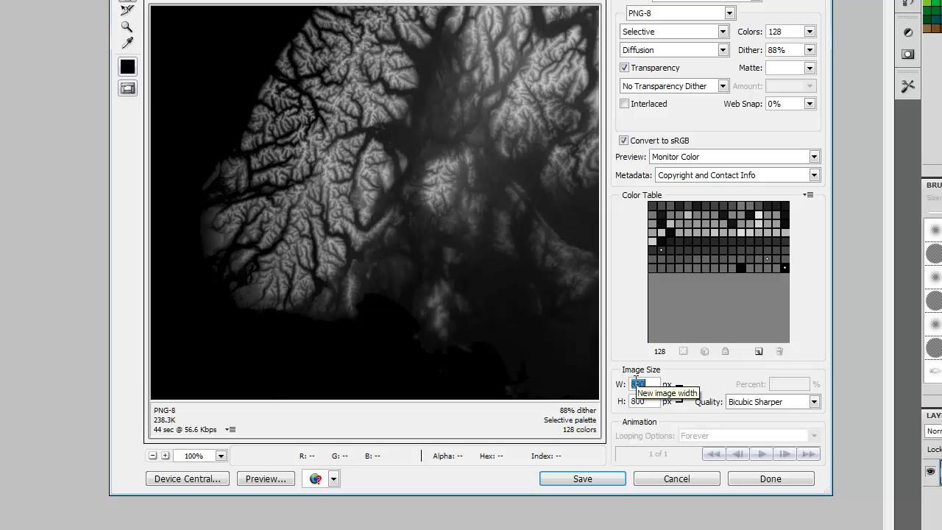
{"action": "type", "text": "65"}
{"action": "left_click", "coordinate": [637, 401]}
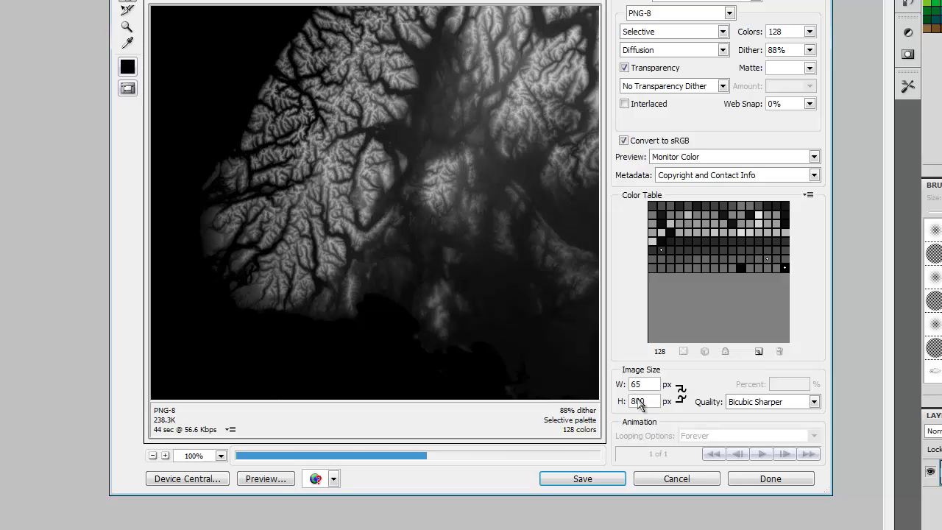
{"action": "type", "text": "65"}
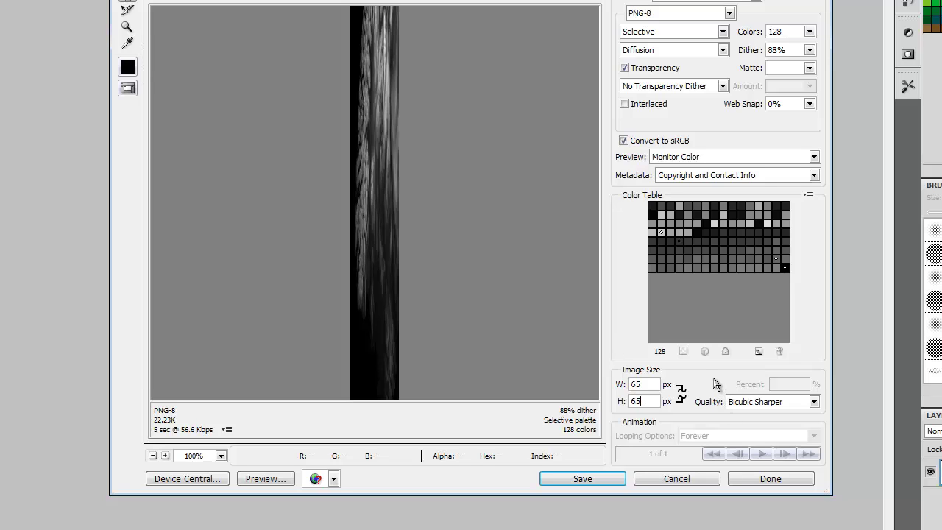
{"action": "left_click", "coordinate": [729, 13]}
{"action": "left_click", "coordinate": [729, 13]}
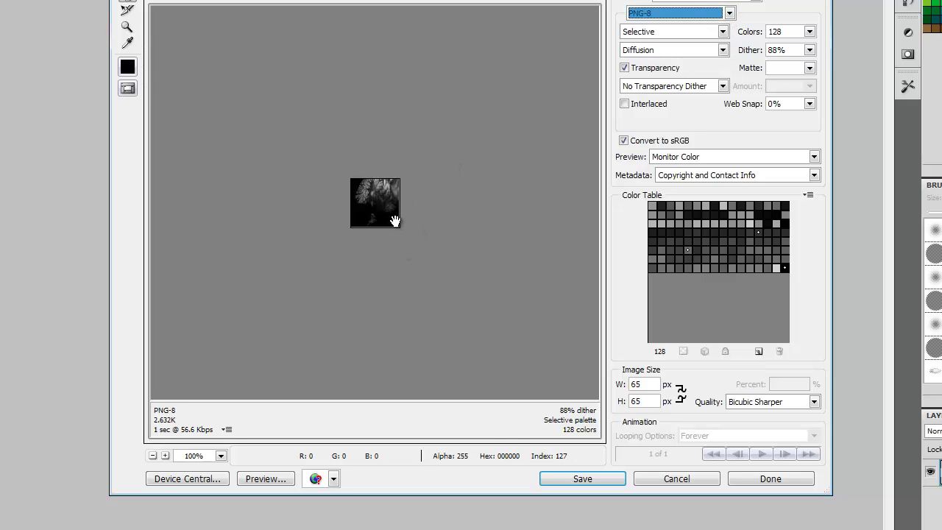
Step: Save the export over heightmap.png in DominicaRumble's Terrain folder and quit Photoshop without saving the document's changes
{"action": "left_click", "coordinate": [592, 487]}
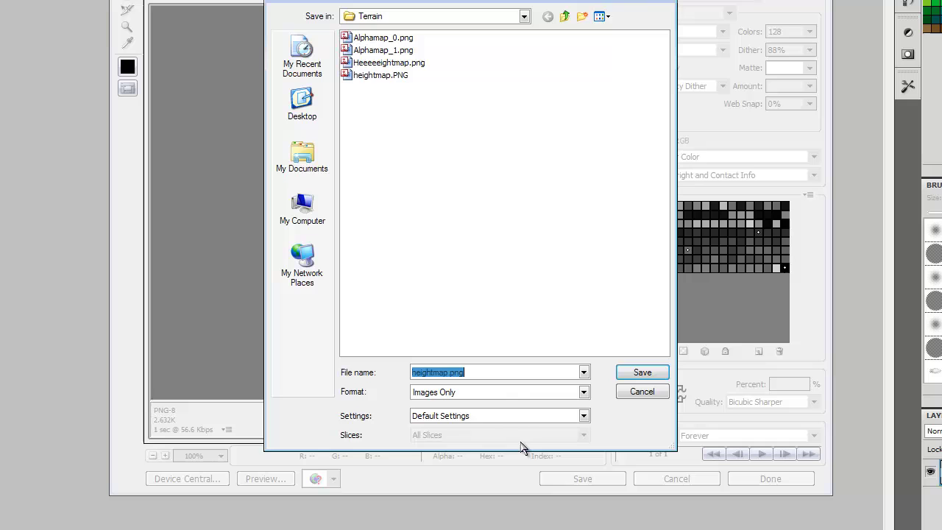
{"action": "left_click", "coordinate": [642, 373]}
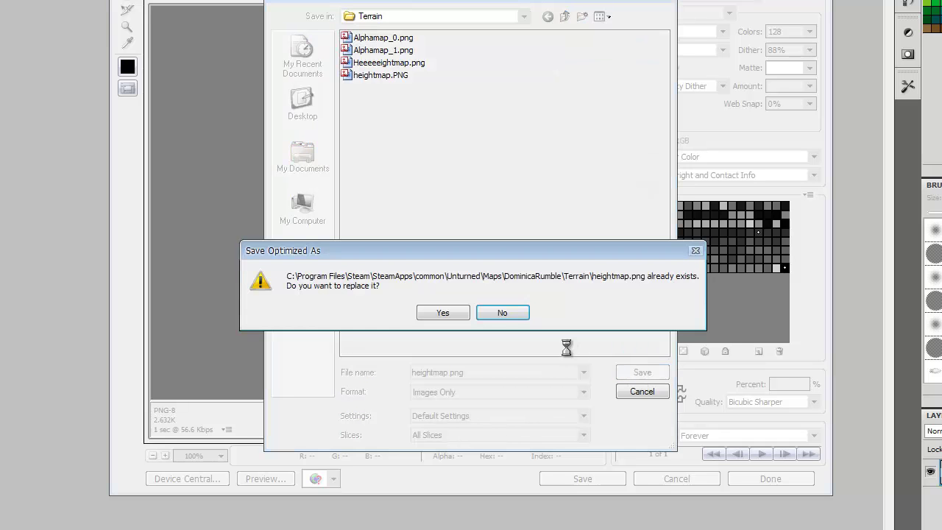
{"action": "left_click", "coordinate": [451, 316]}
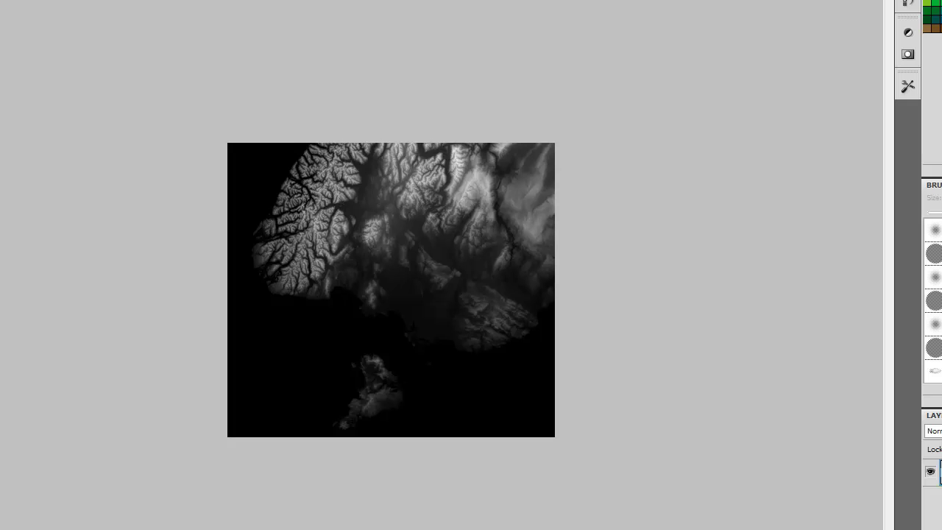
{"action": "key", "text": "ctrl+q"}
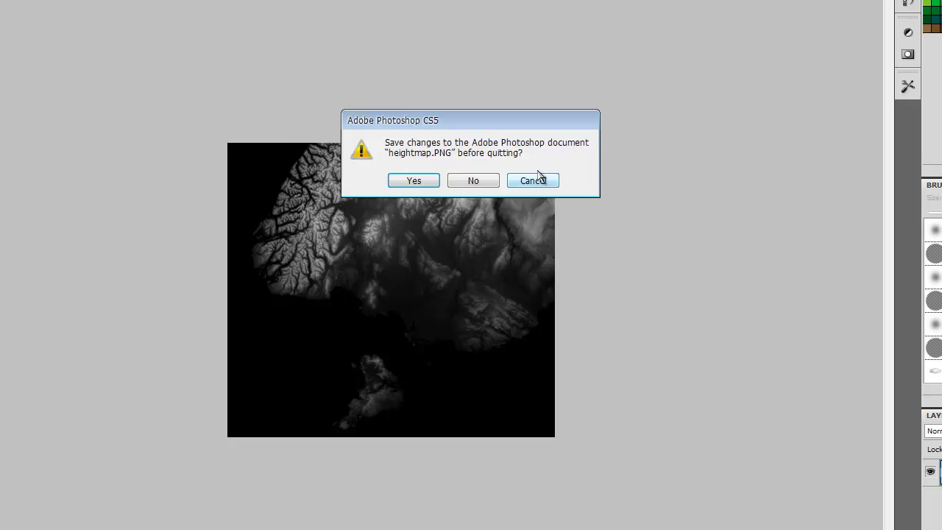
{"action": "left_click", "coordinate": [475, 183]}
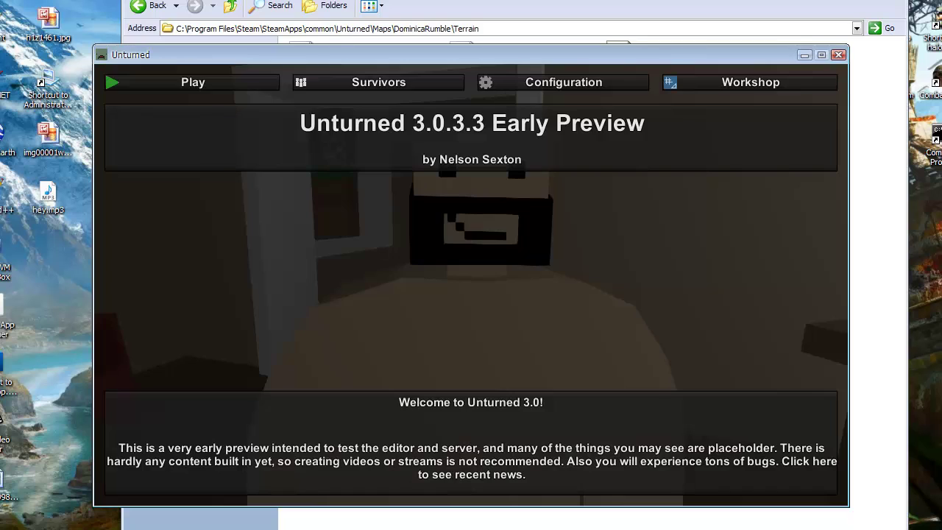
Step: Load the DominicaRumble map in Unturned's editor again and examine the terrain made from the resized heightmap
{"action": "left_click", "coordinate": [753, 88]}
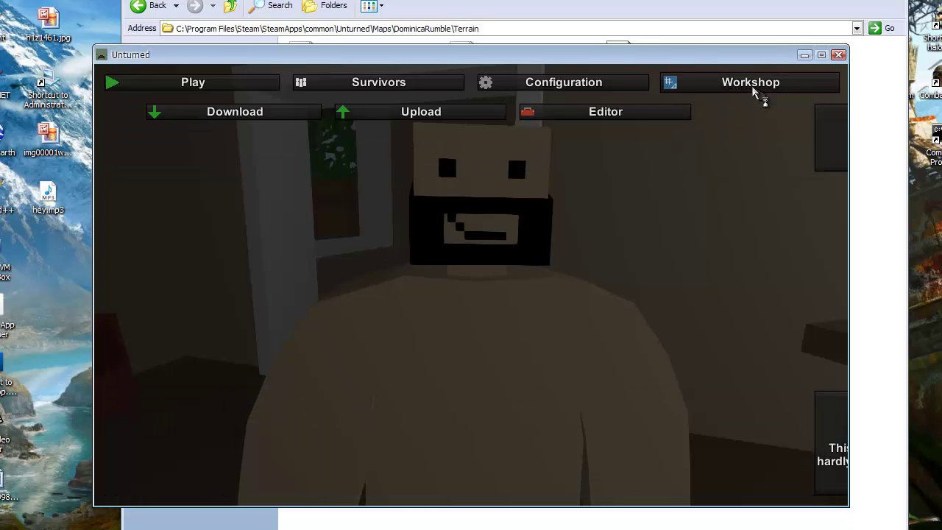
{"action": "left_click", "coordinate": [507, 115]}
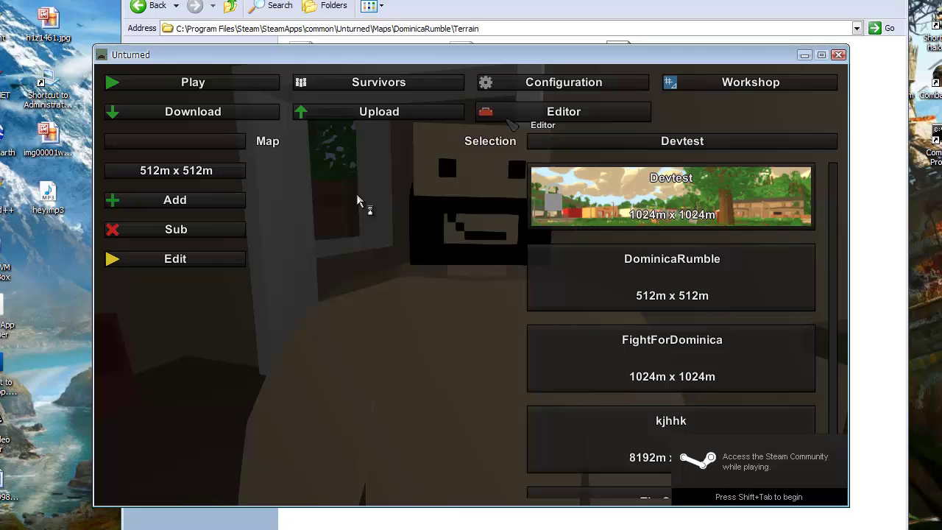
{"action": "left_click", "coordinate": [621, 300]}
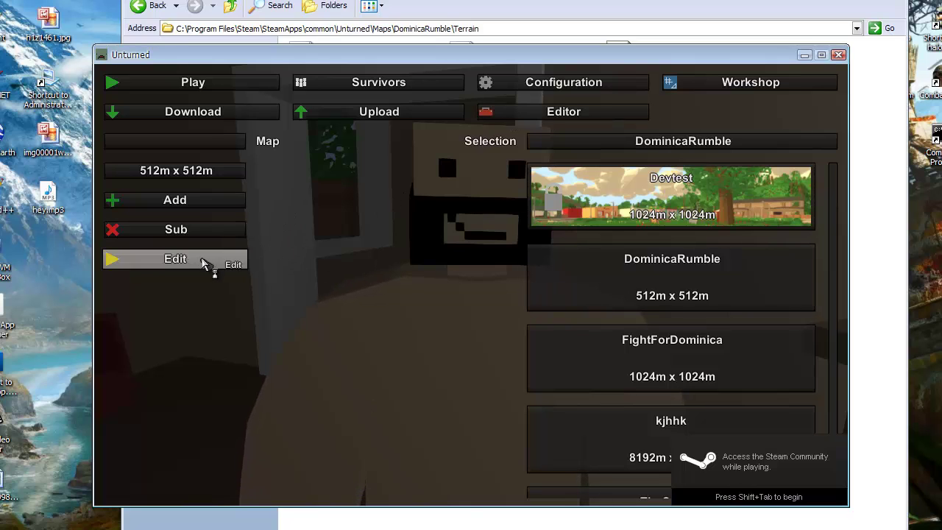
{"action": "left_click", "coordinate": [208, 262]}
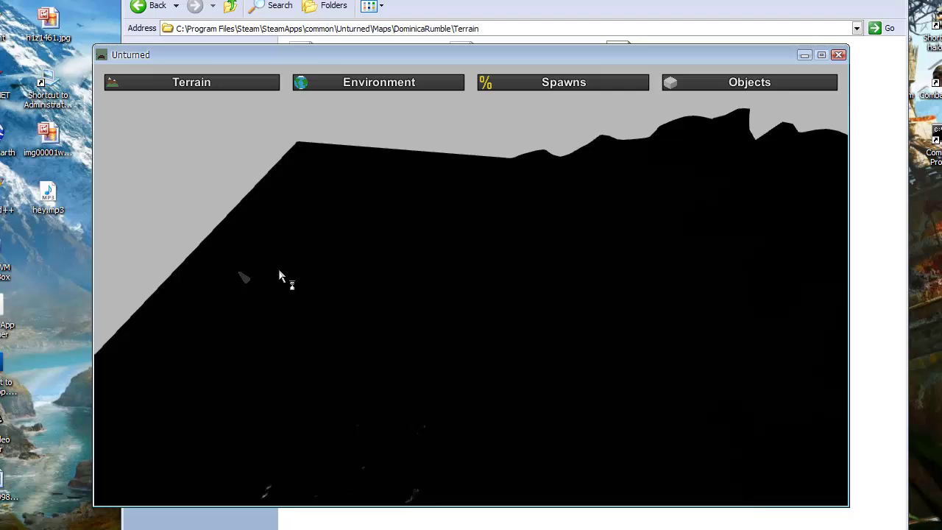
{"action": "right_click_drag", "start_coordinate": [481, 274], "coordinate": [468, 280]}
{"action": "key", "text": "s"}
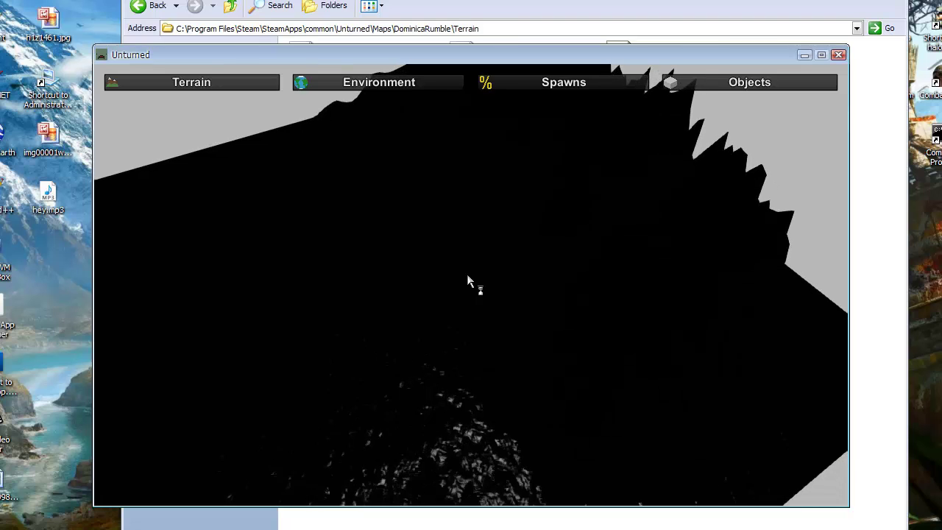
Step: Open the terrain material settings and set the Grass material's height to 17
{"action": "left_click", "coordinate": [206, 83]}
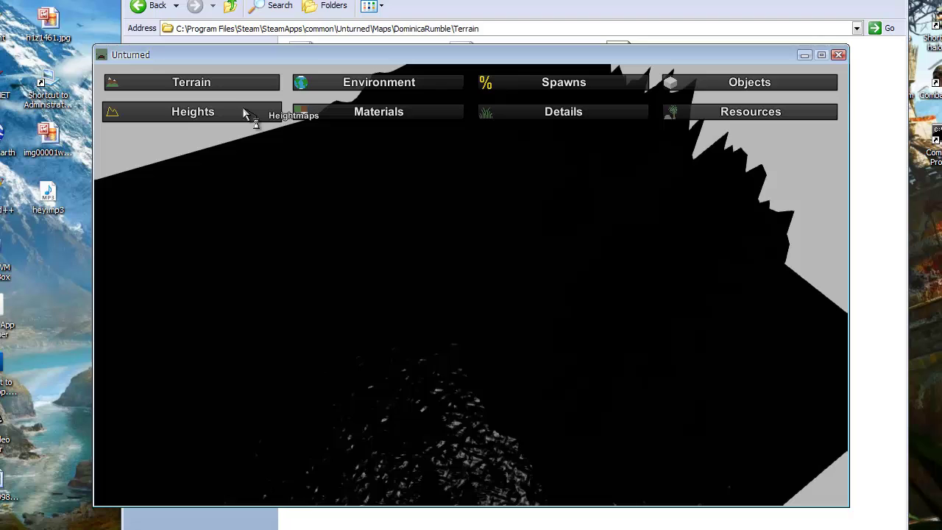
{"action": "left_click", "coordinate": [322, 118]}
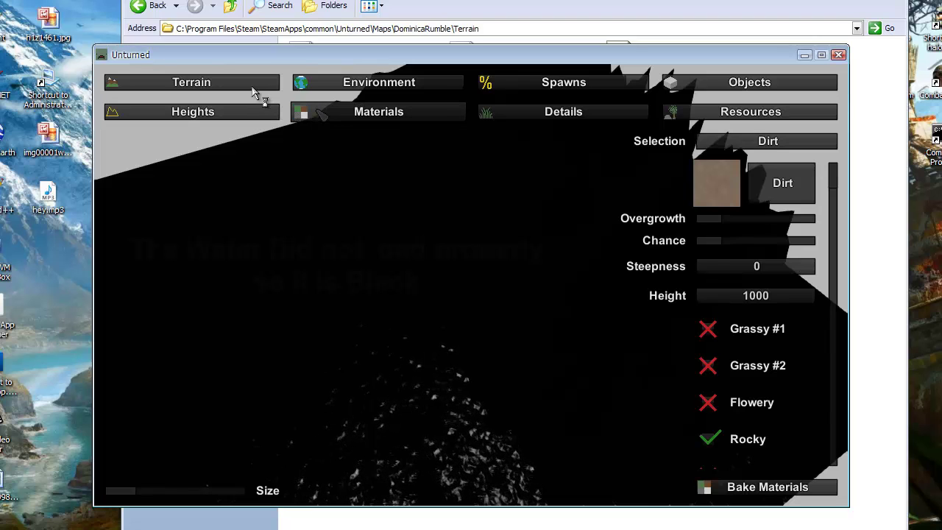
{"action": "left_click_drag", "start_coordinate": [833, 180], "coordinate": [836, 259]}
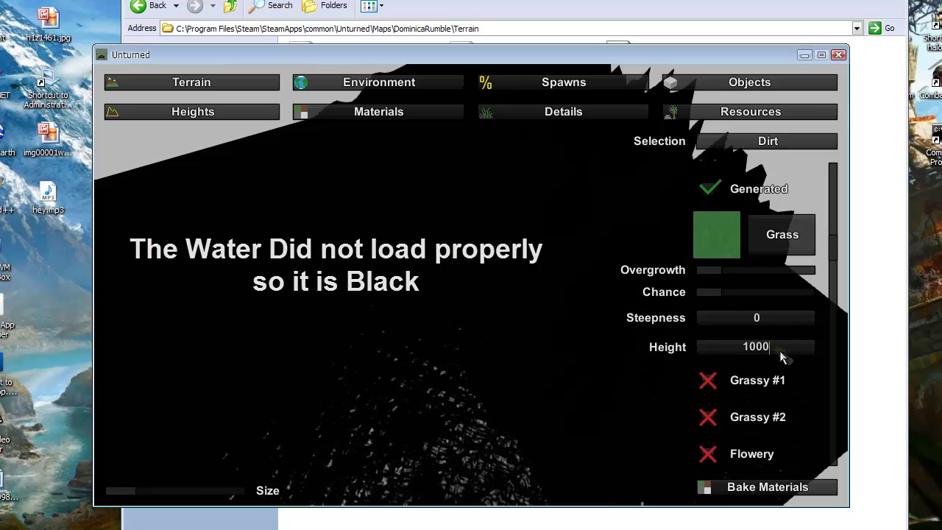
{"action": "key", "text": "BackSpace"}
{"action": "key", "text": "BackSpace"}
{"action": "key", "text": "BackSpace"}
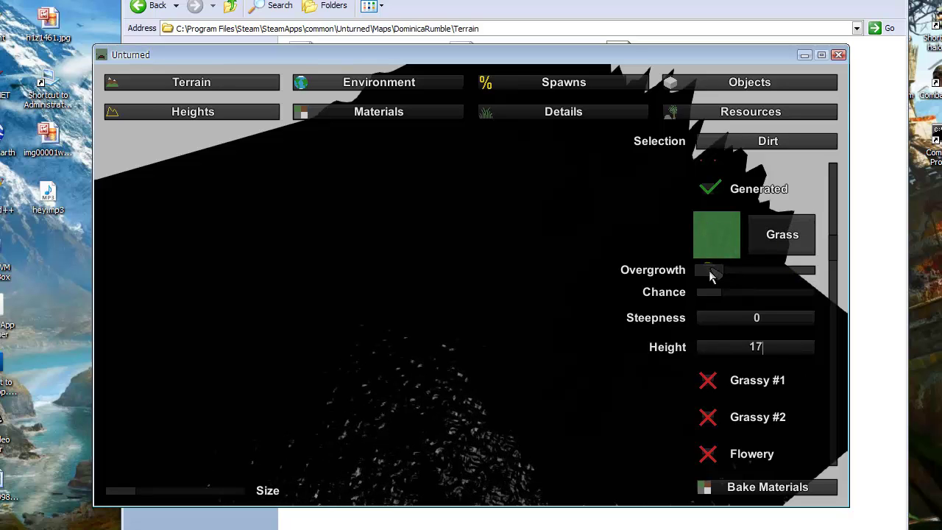
Step: Raise the Grass material's overgrowth and chance to slightly above halfway and enable Grassy #1 and Grassy #2
{"action": "left_click", "coordinate": [743, 277]}
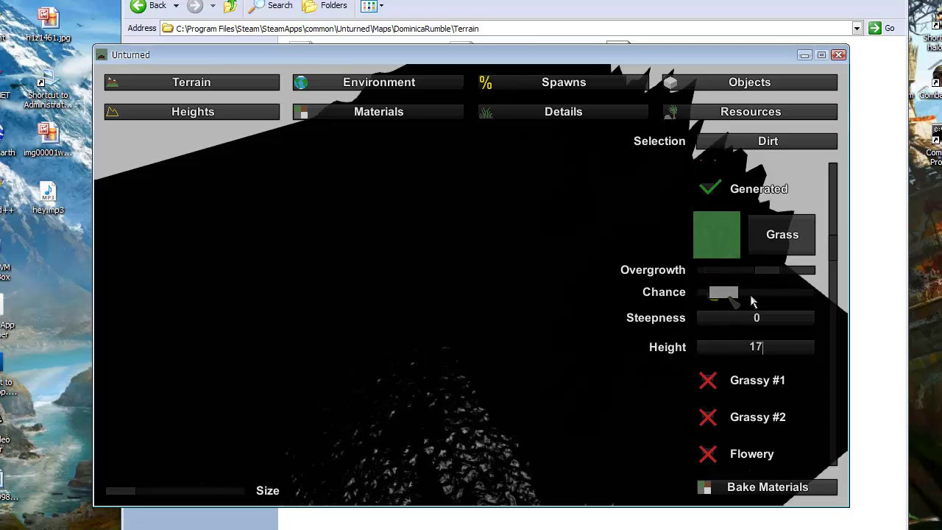
{"action": "left_click_drag", "start_coordinate": [753, 300], "coordinate": [771, 297]}
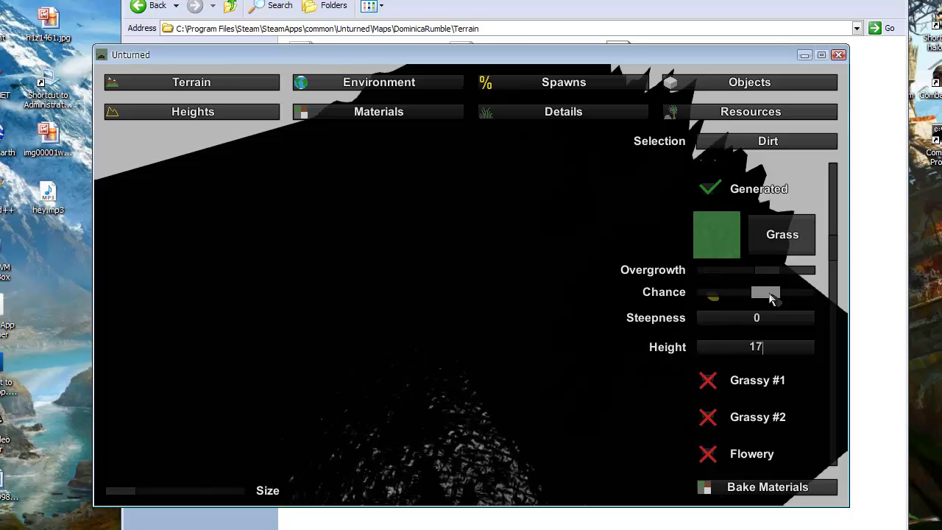
{"action": "left_click", "coordinate": [708, 380]}
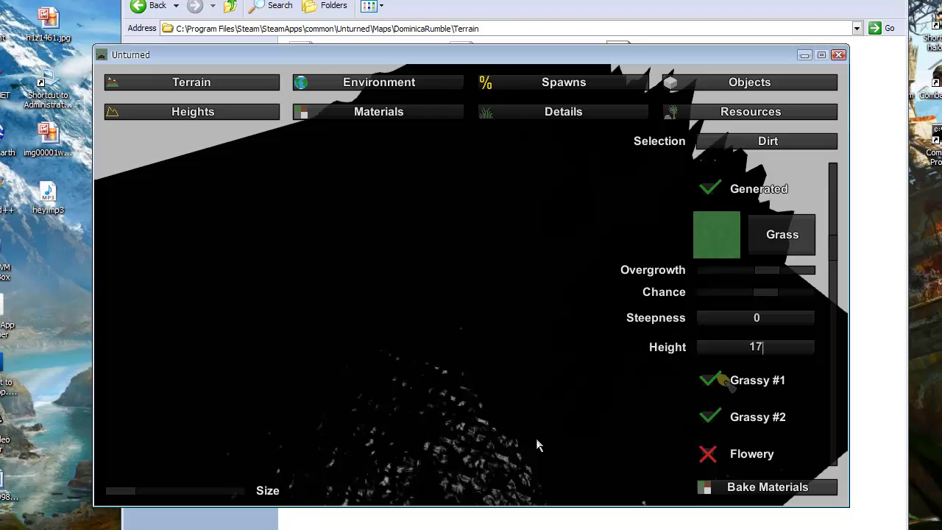
Step: Bake the materials onto the DominicaRumble terrain and inspect the textured landscape
{"action": "left_click", "coordinate": [765, 489]}
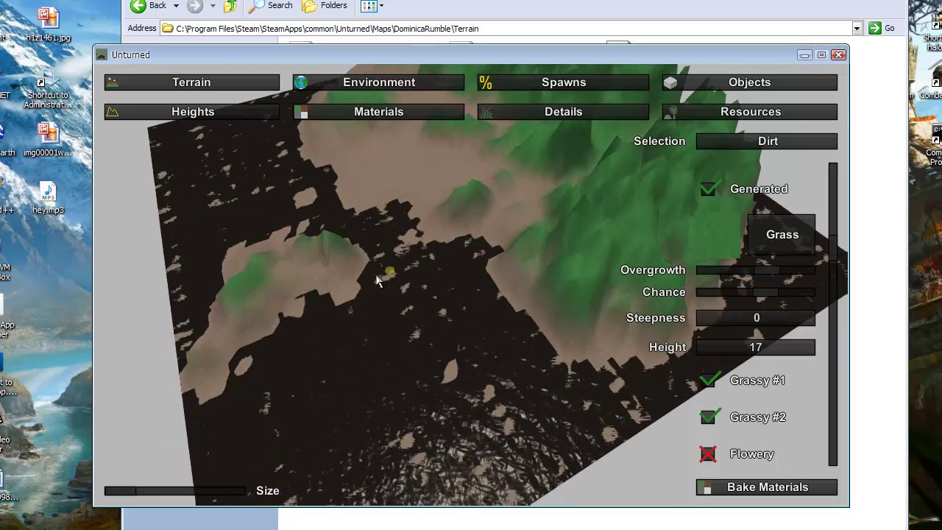
{"action": "right_click_drag", "start_coordinate": [534, 309], "coordinate": [403, 299]}
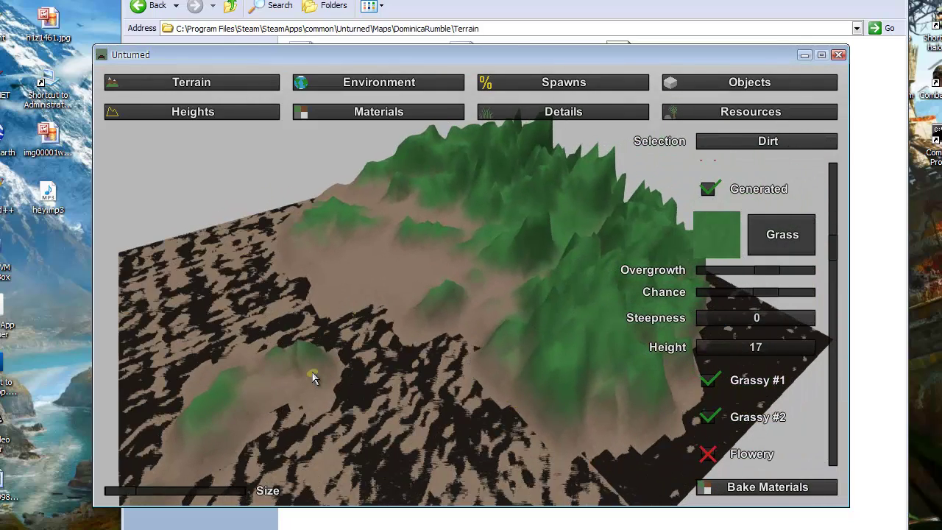
{"action": "right_click_drag", "start_coordinate": [312, 377], "coordinate": [470, 279]}
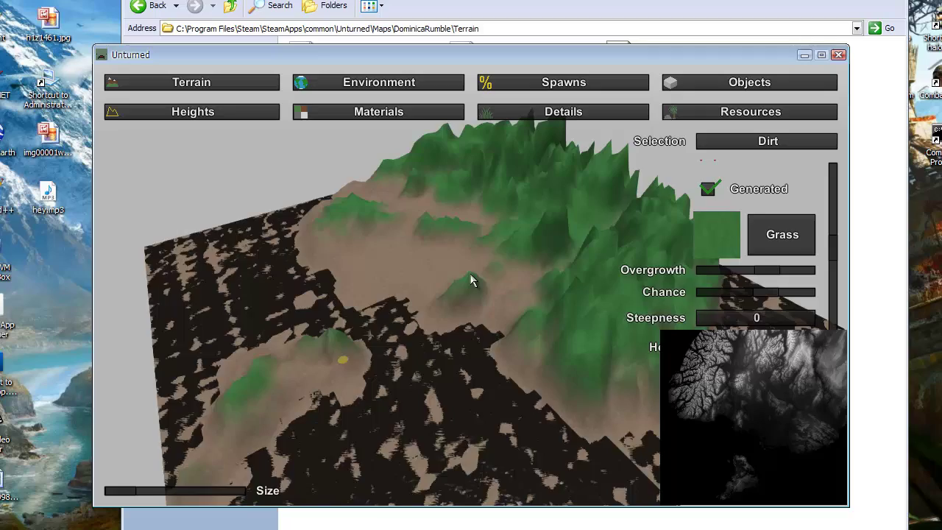
{"action": "right_click_drag", "start_coordinate": [405, 281], "coordinate": [471, 280]}
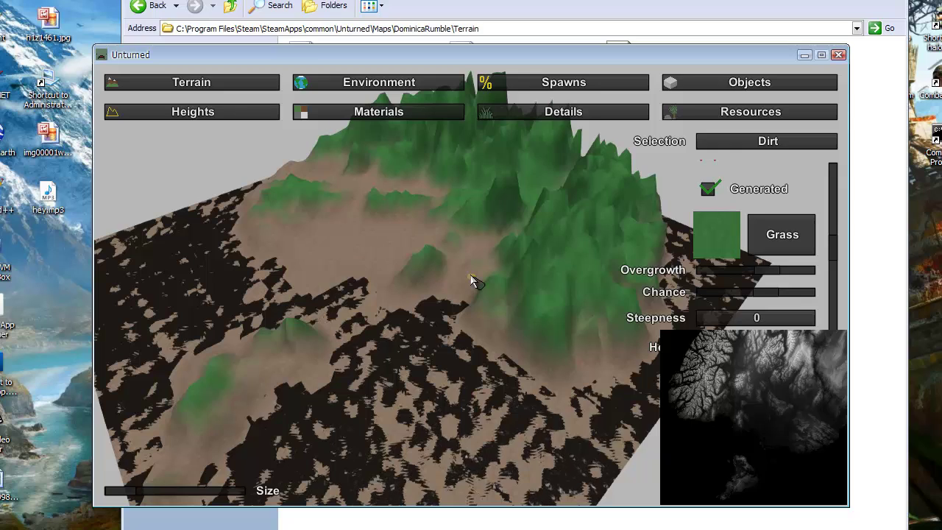
{"action": "right_click_drag", "start_coordinate": [370, 304], "coordinate": [472, 281]}
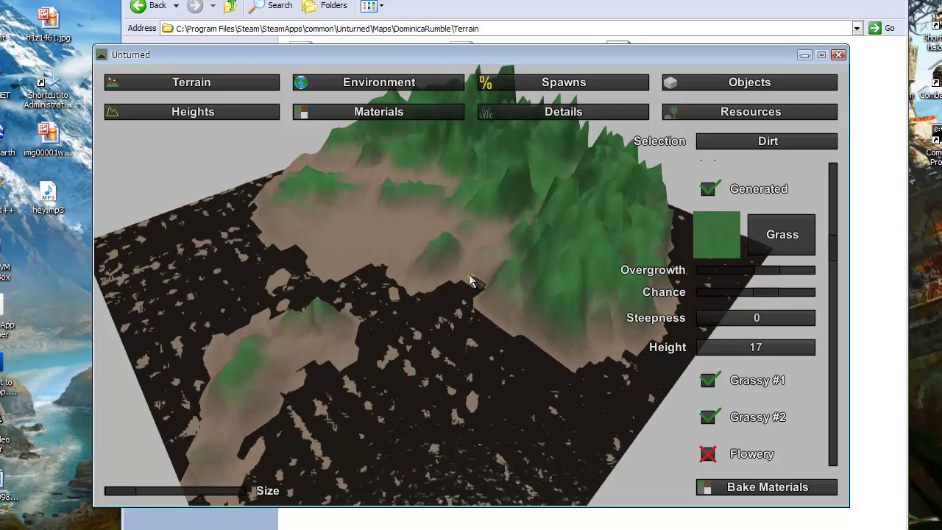